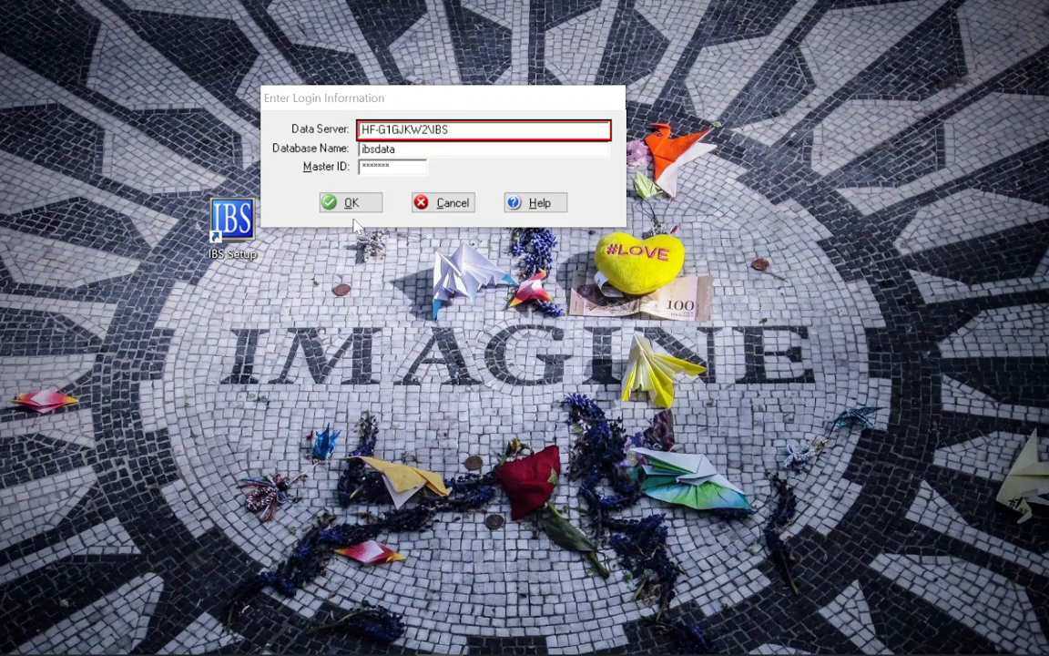
Enter the Master ID and log in to ibsdata for DIRECT SYSTEMS DEMO COMPANY - 9999
drag(378, 167, 314, 152)
click(361, 168)
click(391, 167)
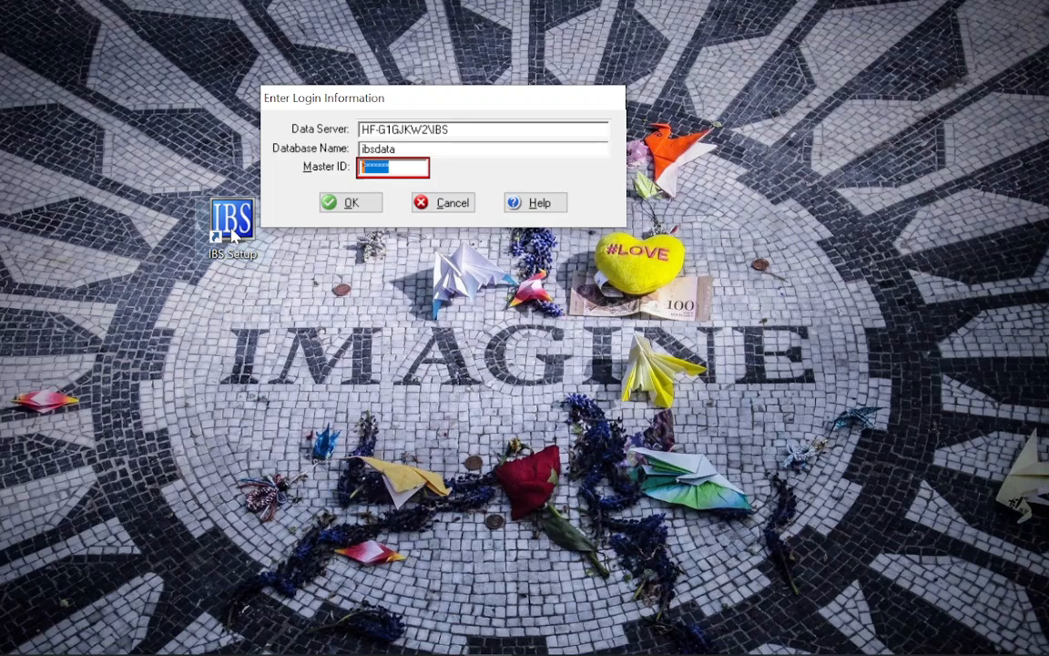
click(353, 204)
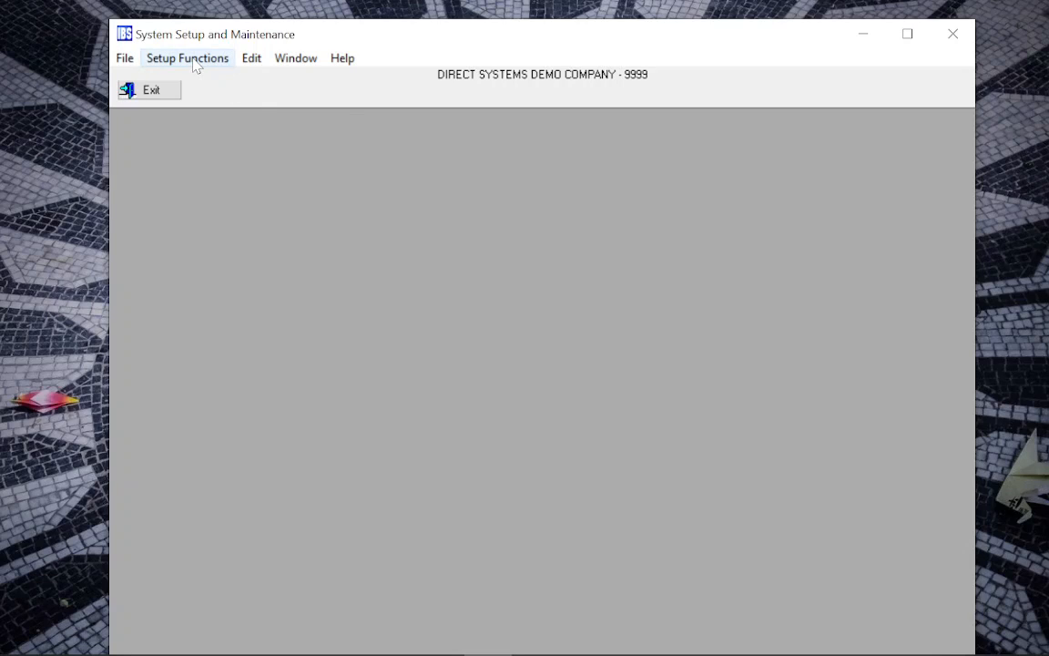
Open User Name File Maintenance from Setup Functions to list the existing users
click(194, 66)
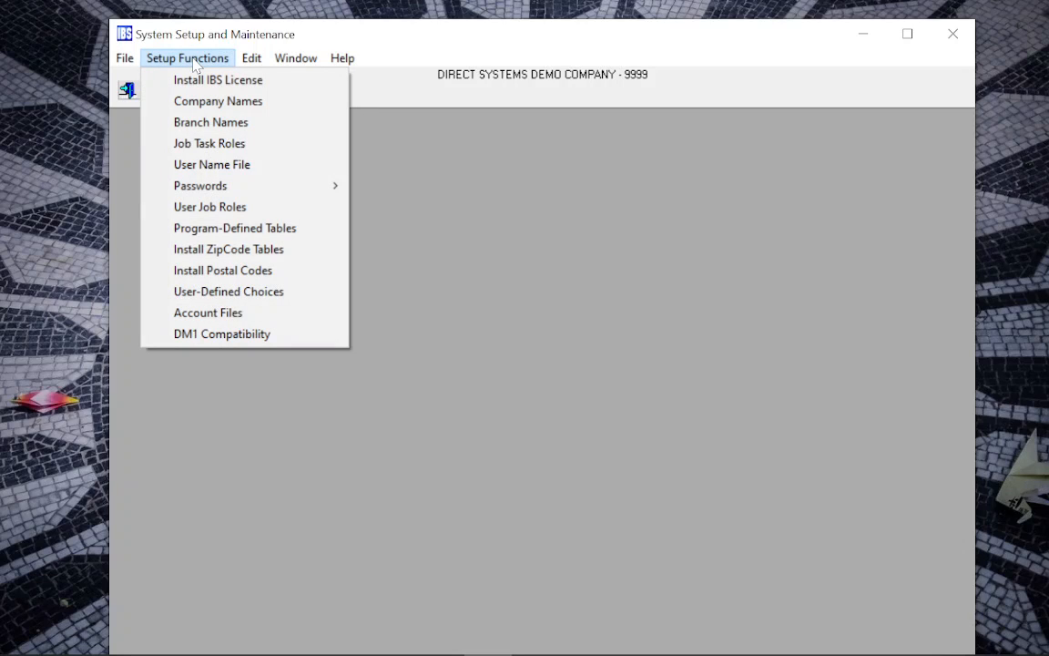
click(219, 168)
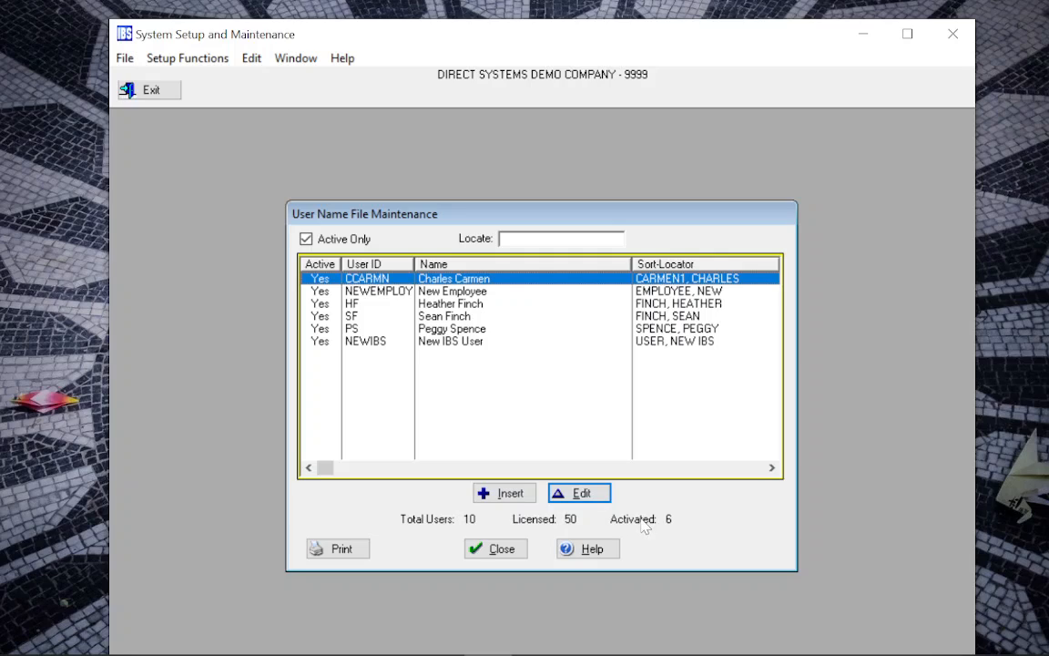
Insert user ID TESTID with name TestID, let the sort-locator fill in, and add it
click(511, 495)
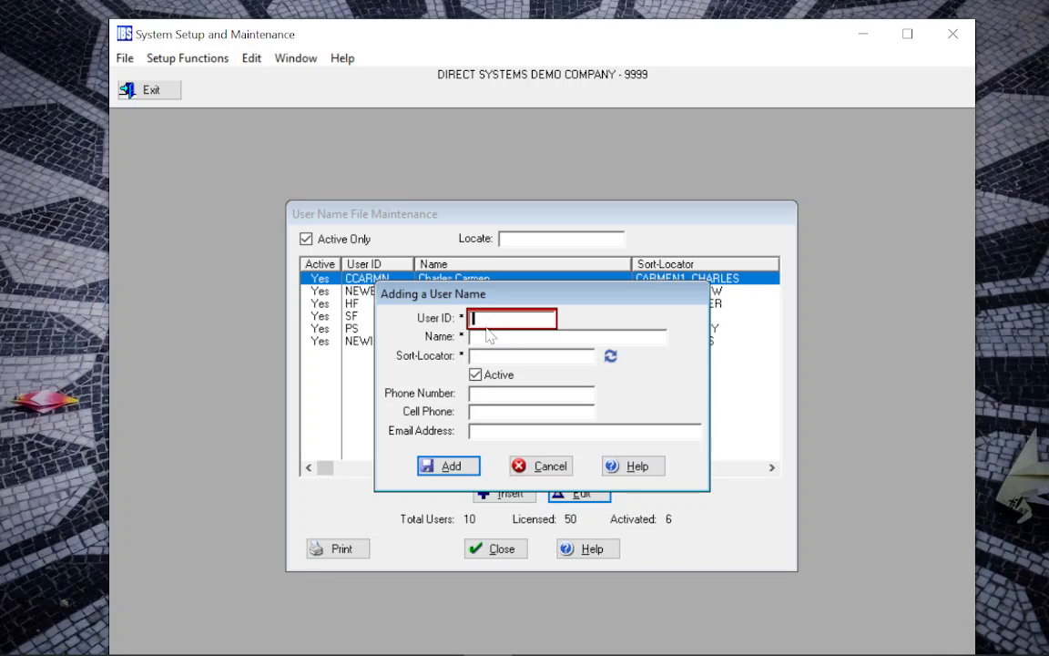
text(TESTID)
key(Tab)
text(TestID)
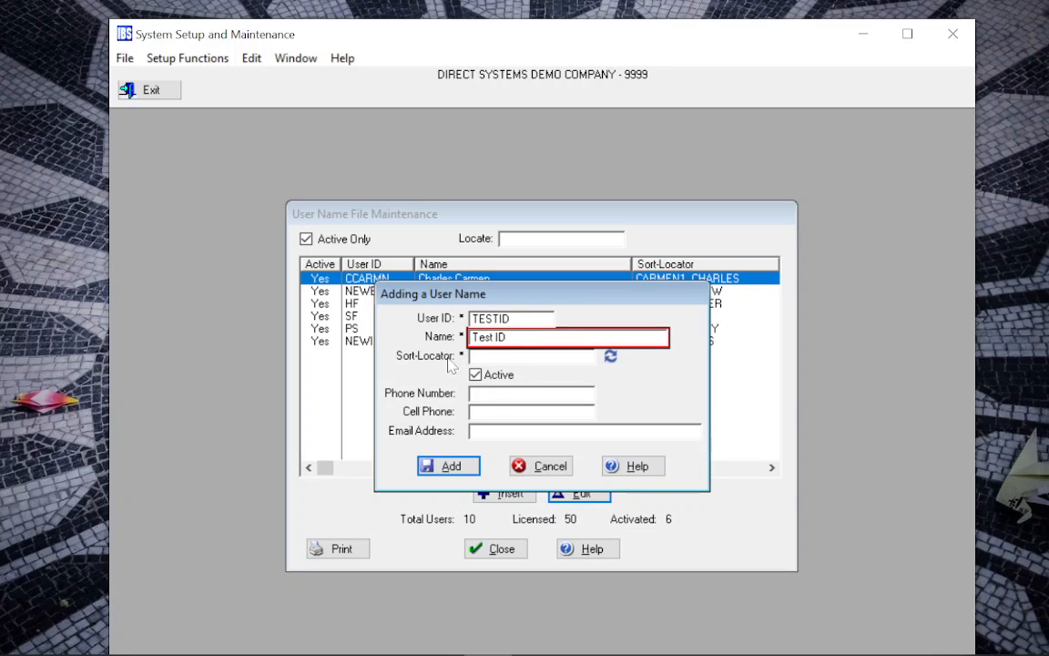
key(Tab)
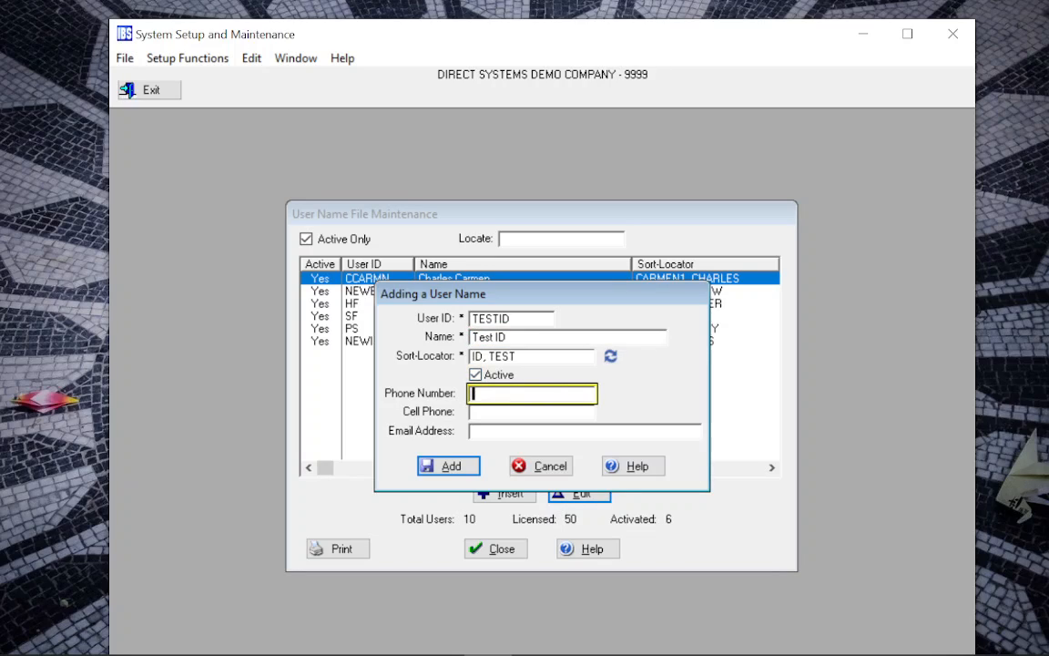
click(610, 357)
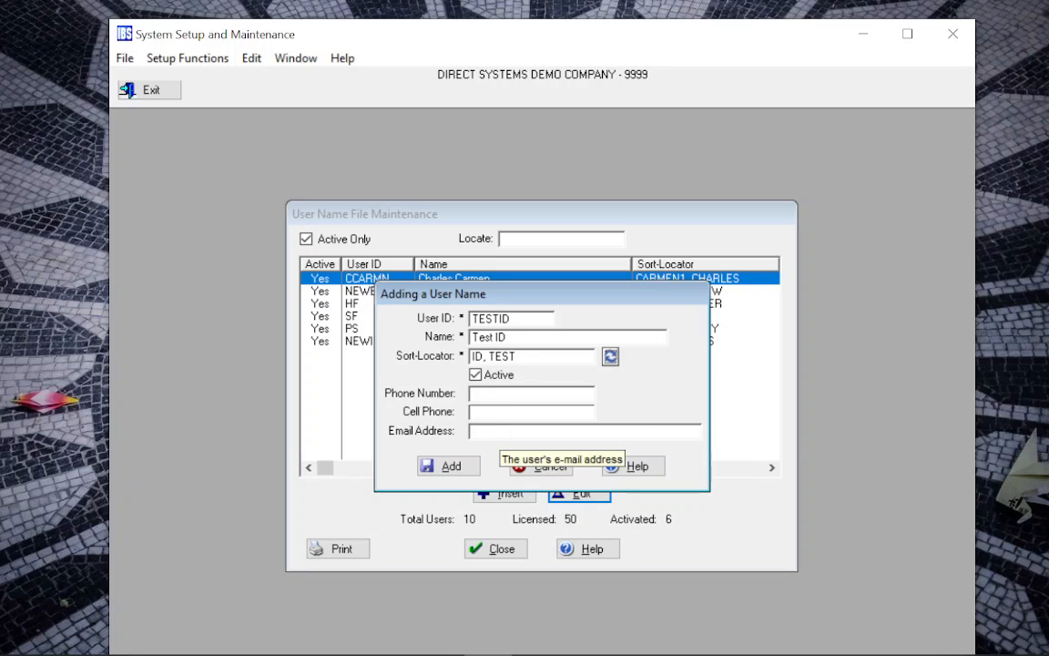
click(449, 468)
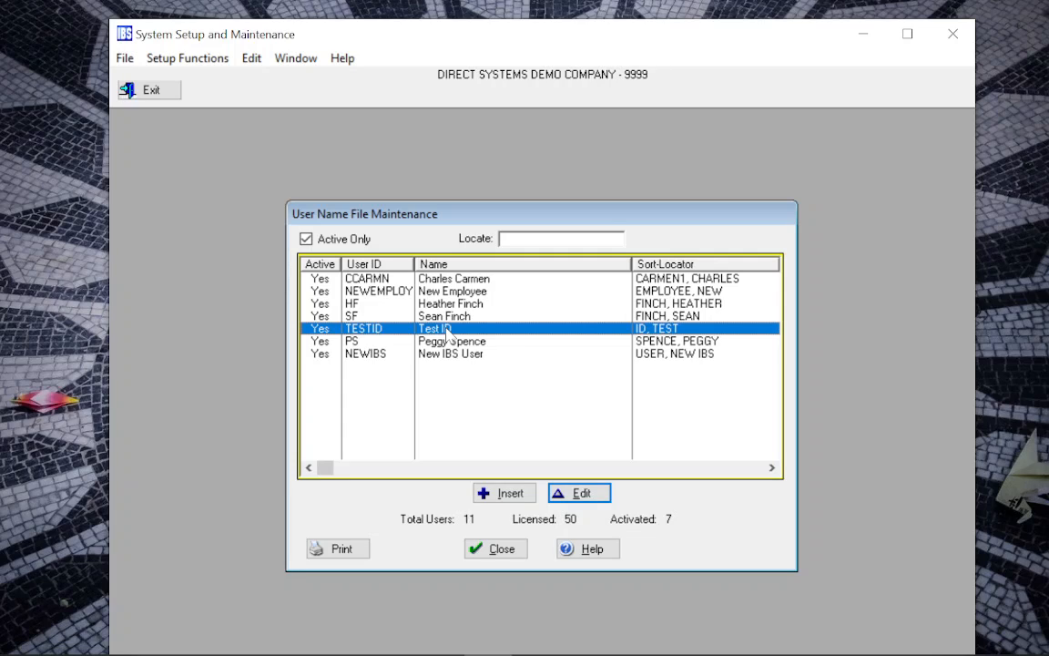
Close the user list and open Passwords - All Modules for DIRECT SYSTEMS DEMO COMPANY
click(504, 551)
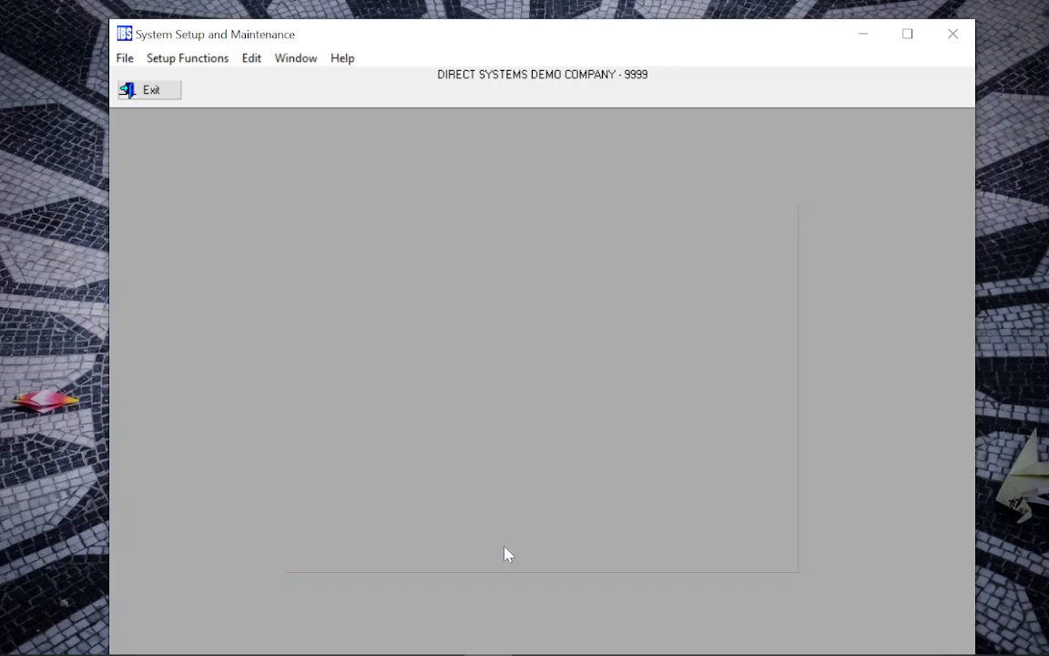
click(187, 60)
mouse_move(204, 189)
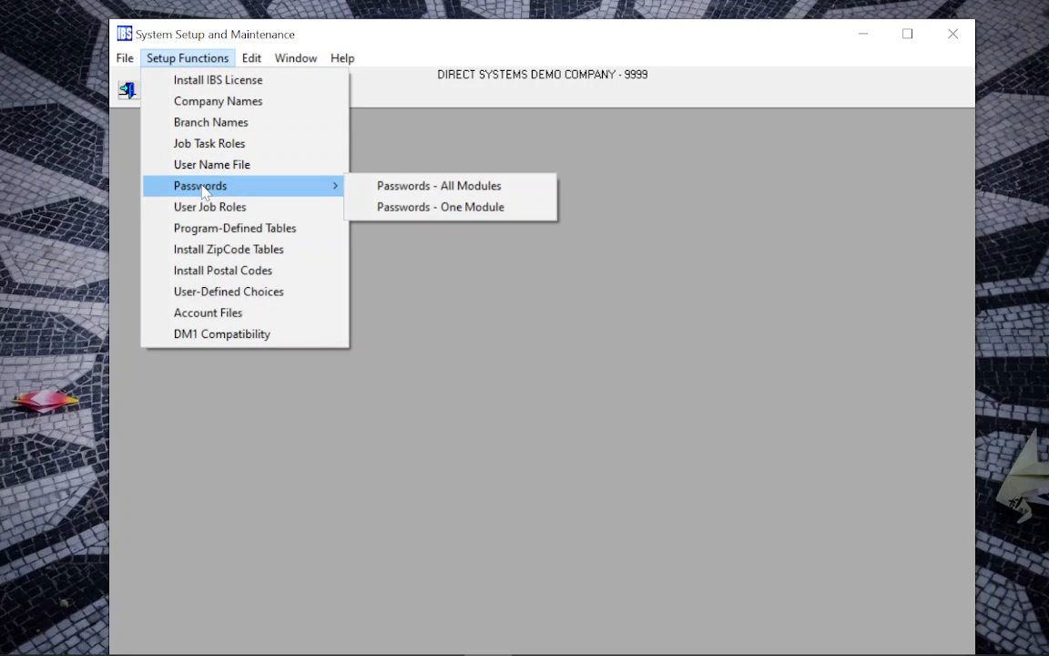
click(406, 187)
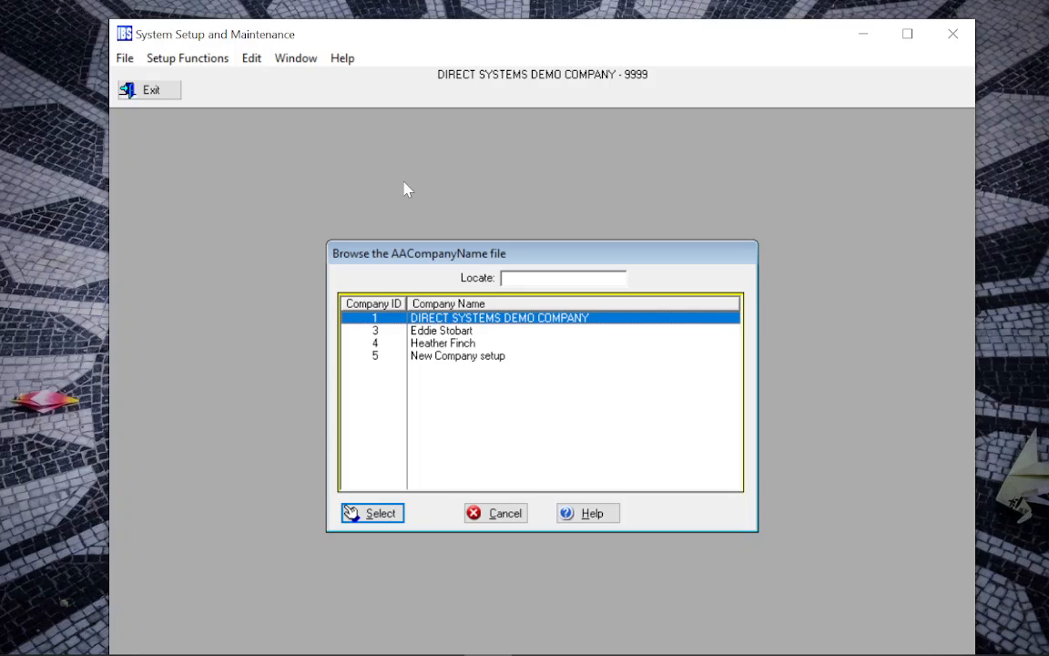
click(389, 515)
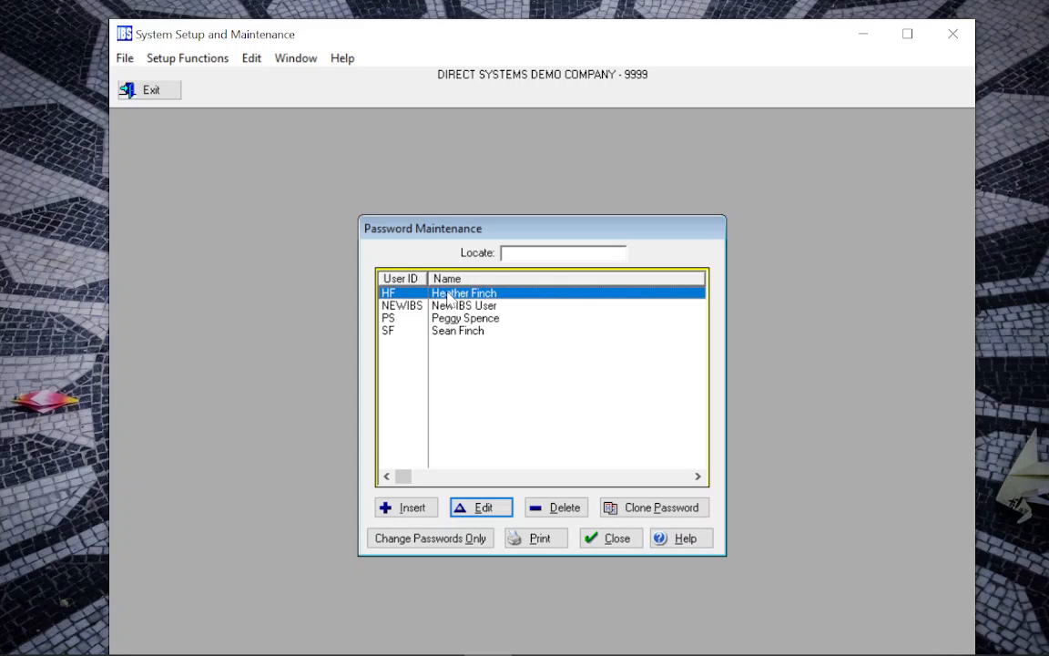
Open the Clone Password dialog from Password Maintenance
click(646, 512)
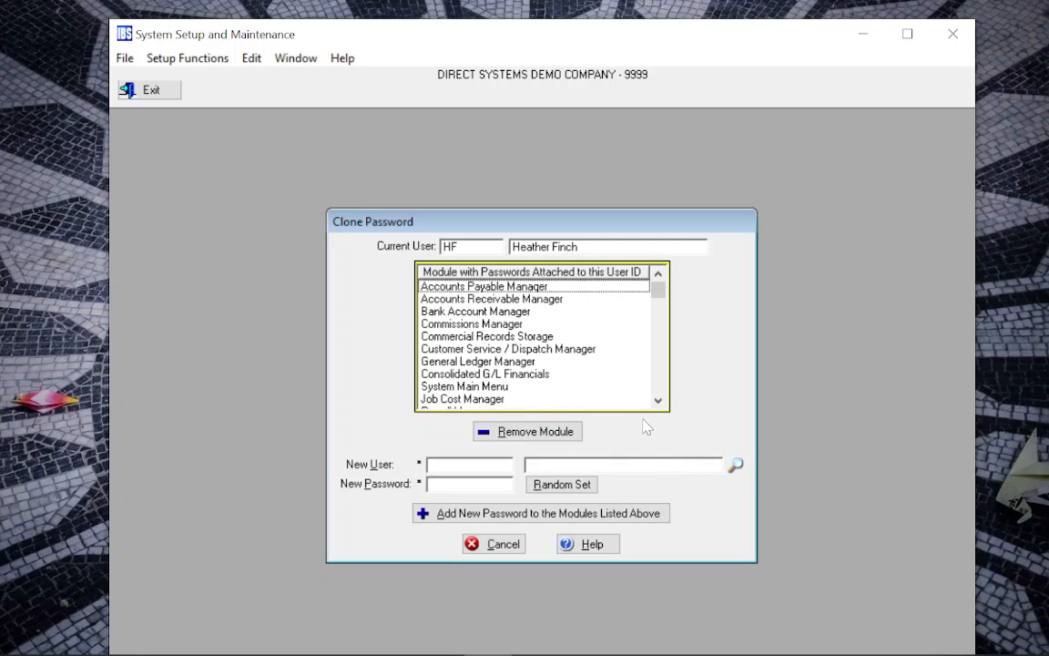
Pick TESTID as the new user, enter its password, and add it to the listed modules
click(736, 467)
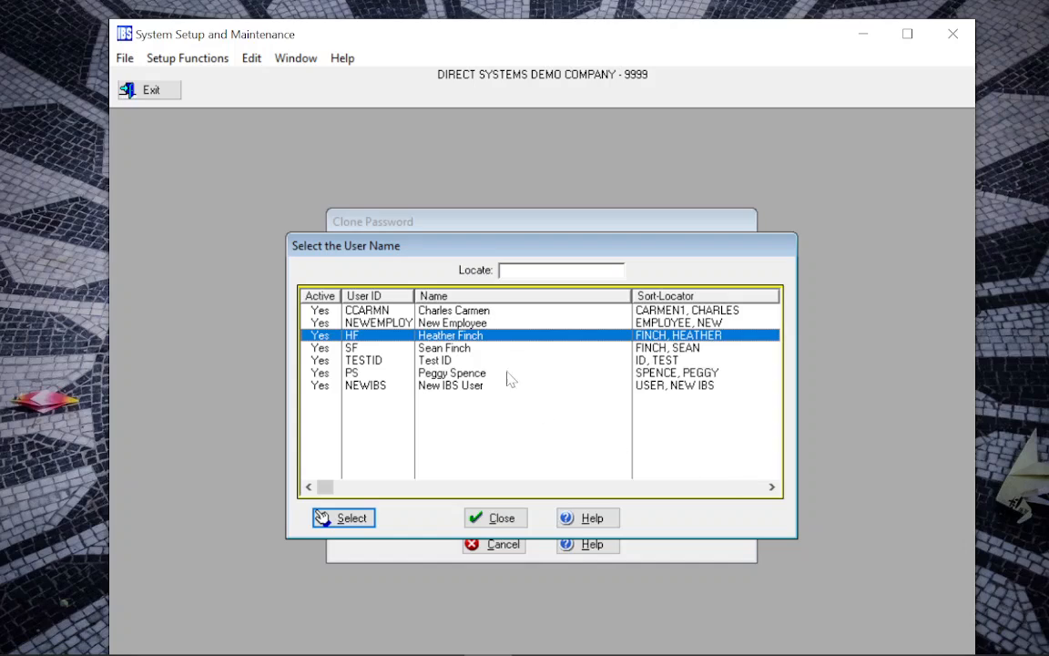
double_click(438, 363)
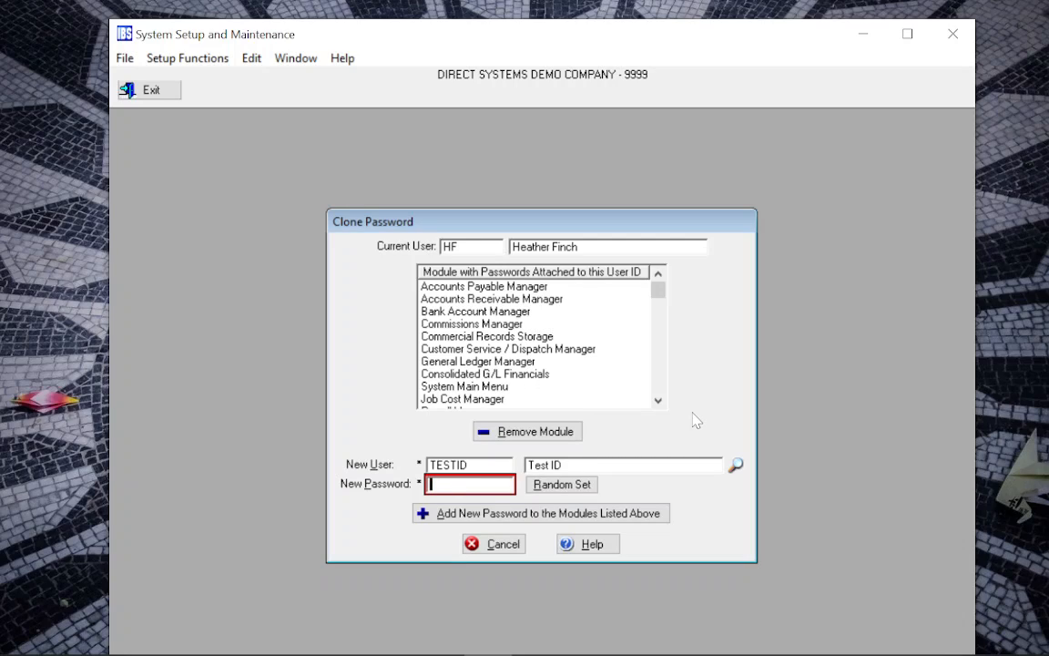
text(IBS)
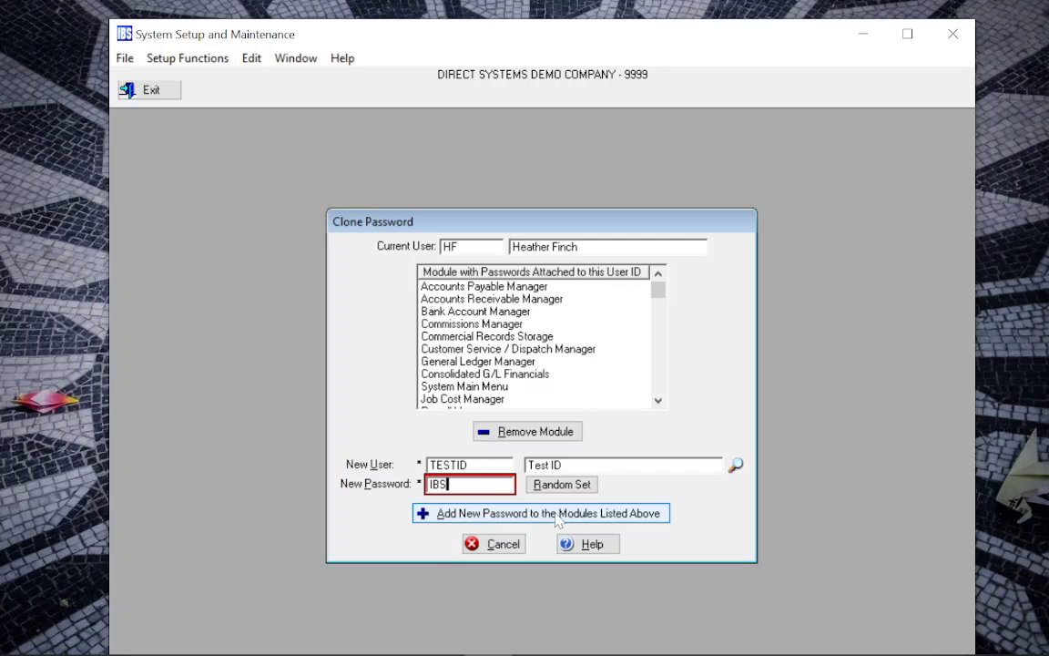
click(424, 516)
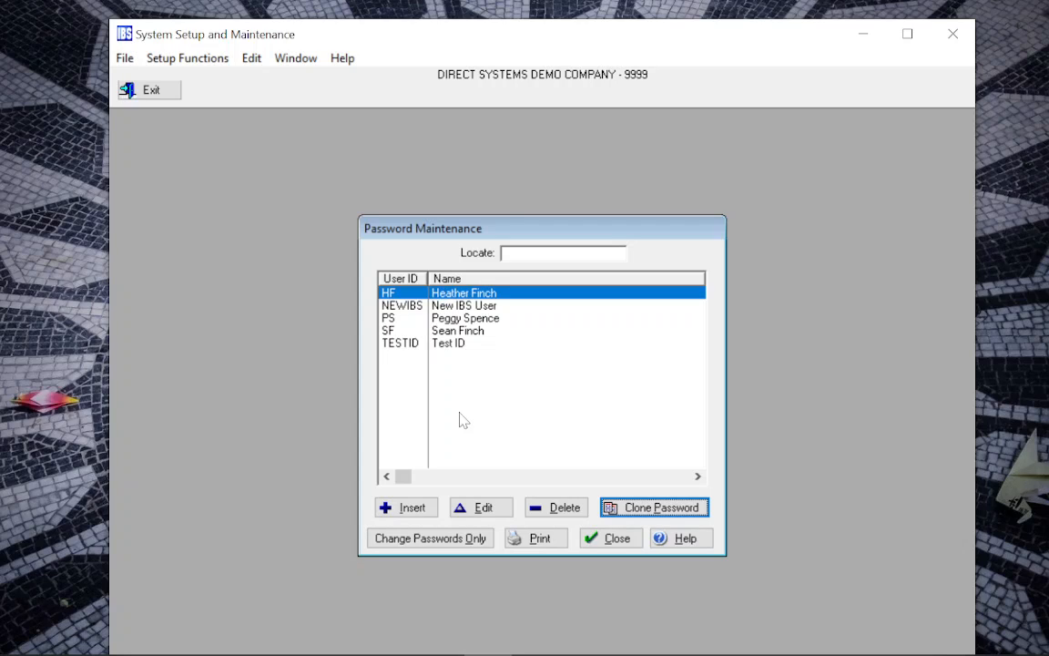
click(482, 510)
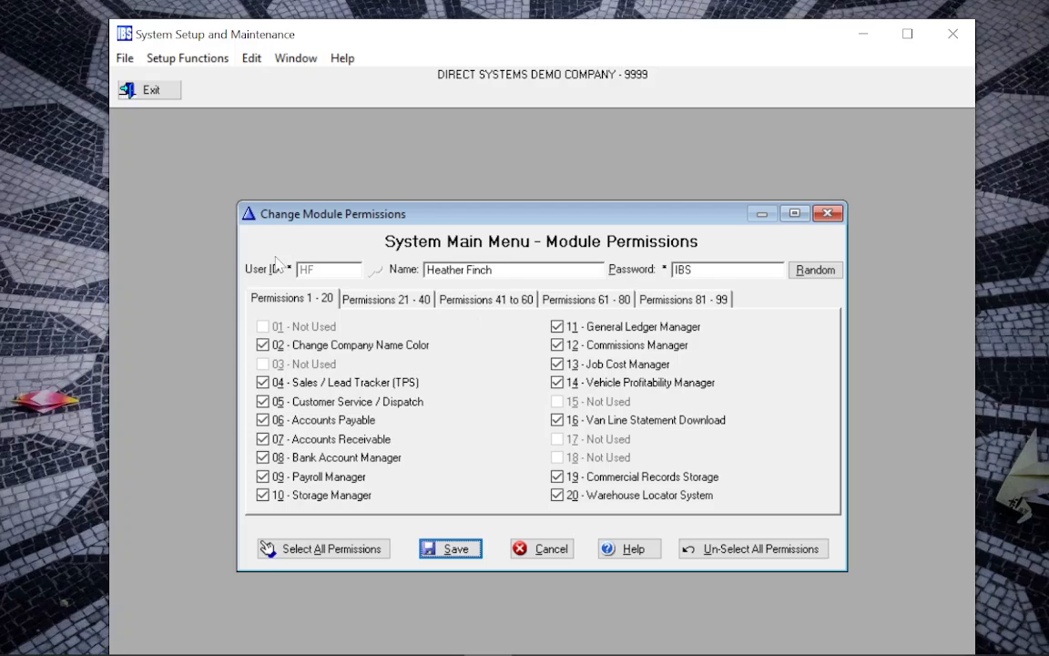
click(552, 550)
click(445, 344)
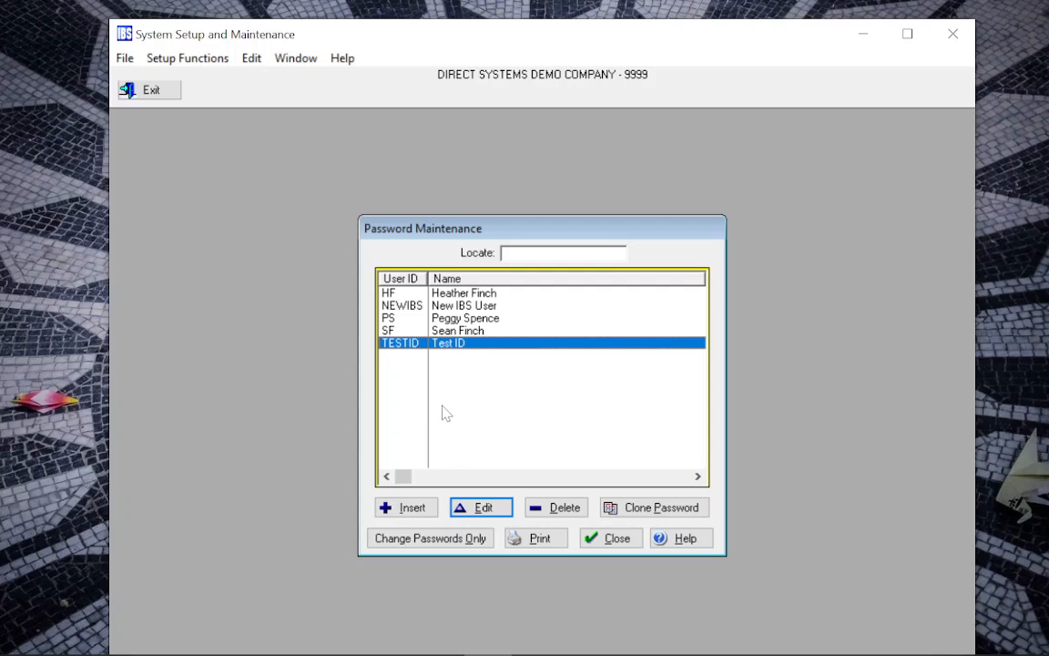
click(481, 507)
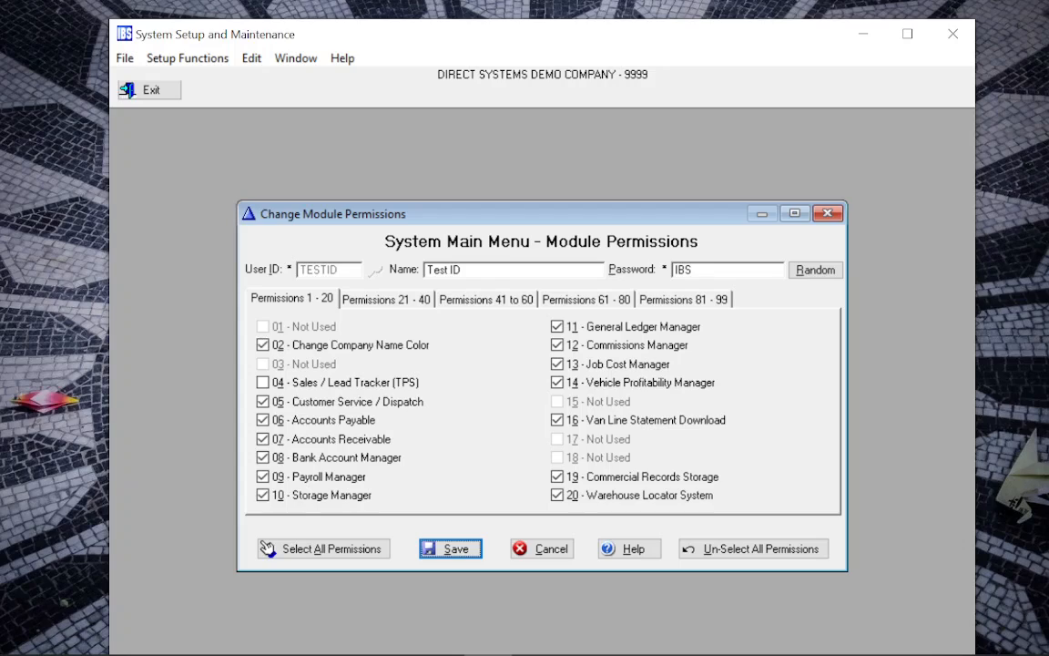
drag(696, 270, 667, 271)
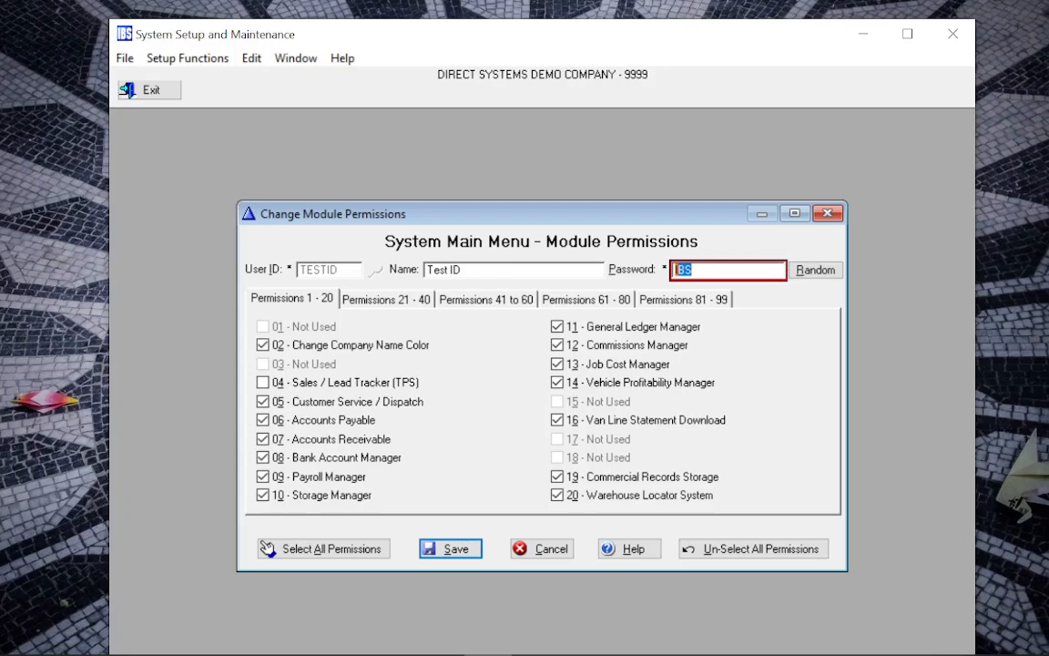
click(539, 550)
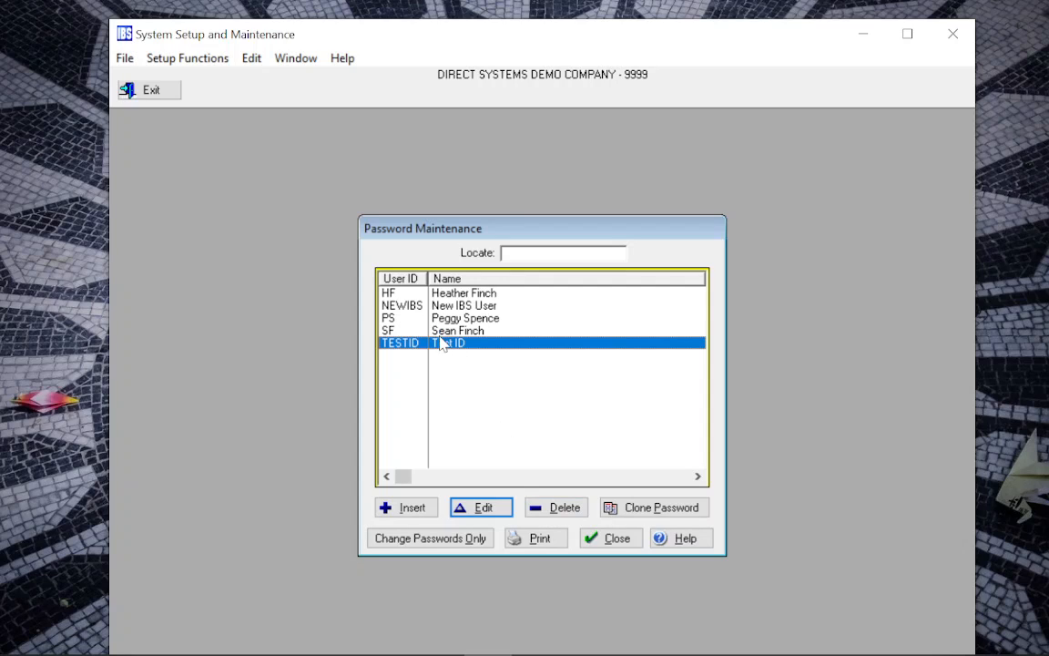
Delete TESTID's module passwords and confirm in the Delete Module Permissions dialog
click(556, 515)
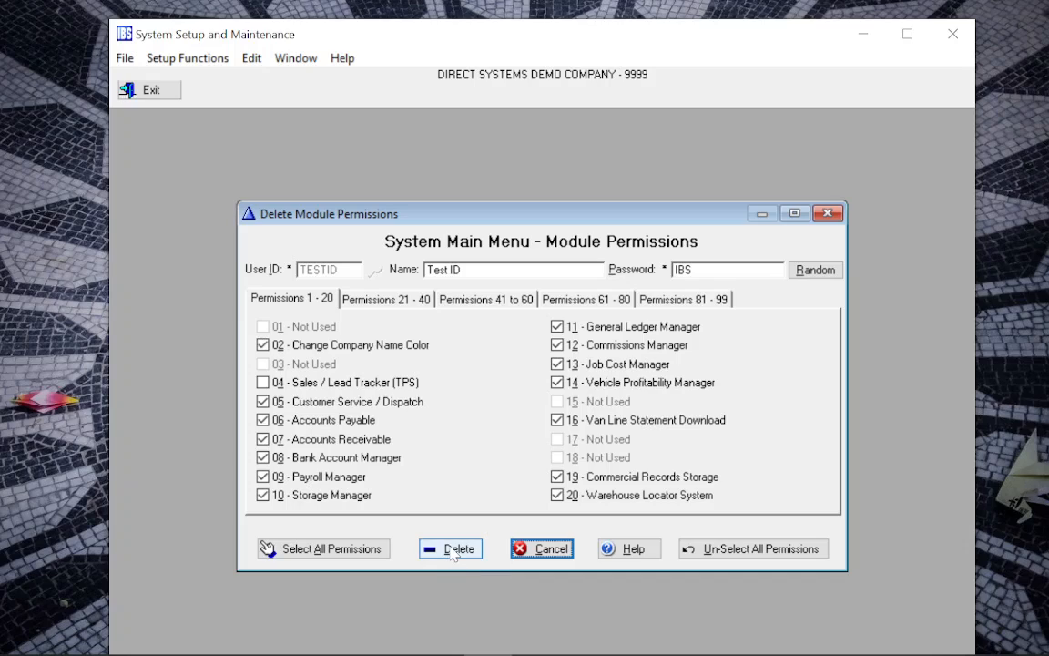
click(453, 551)
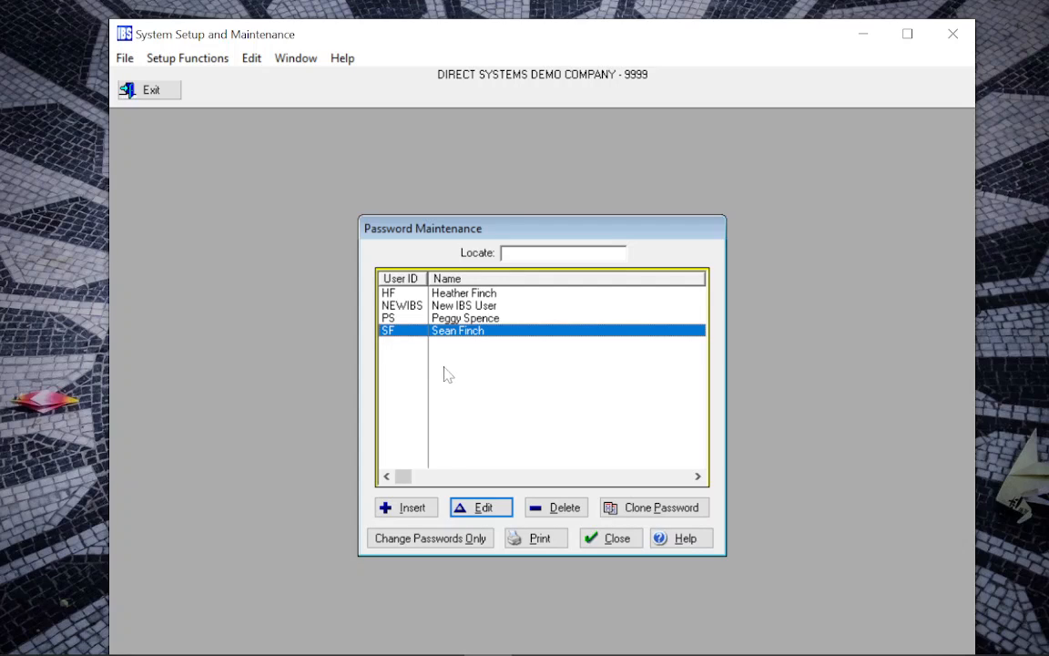
Insert TESTID with its password and the 05 Customer Service / Dispatch module, then add it
click(150, 58)
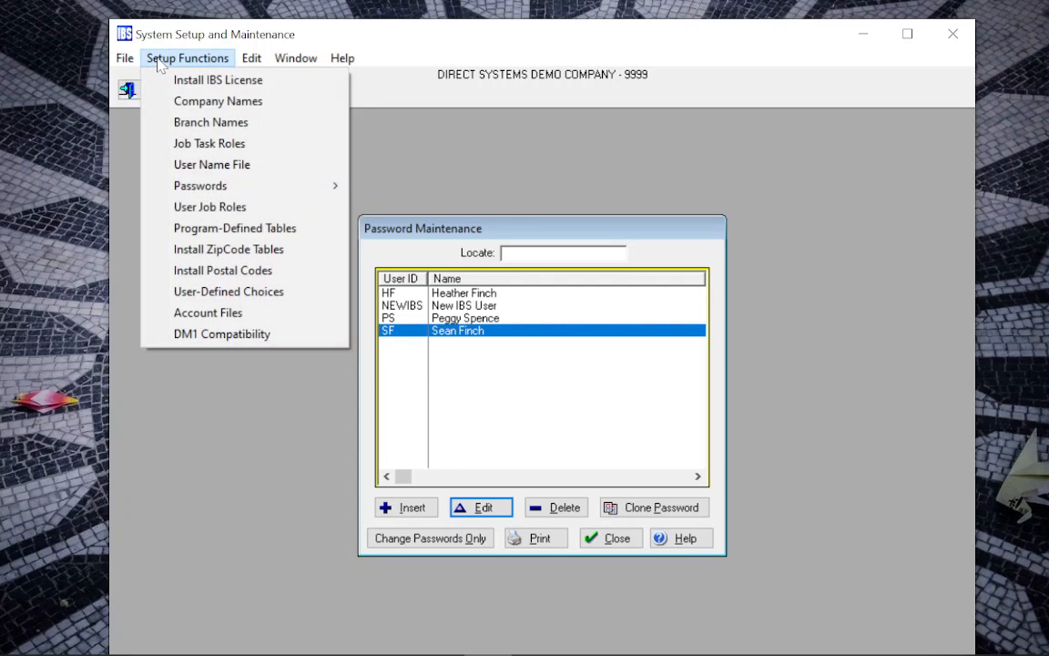
mouse_move(182, 191)
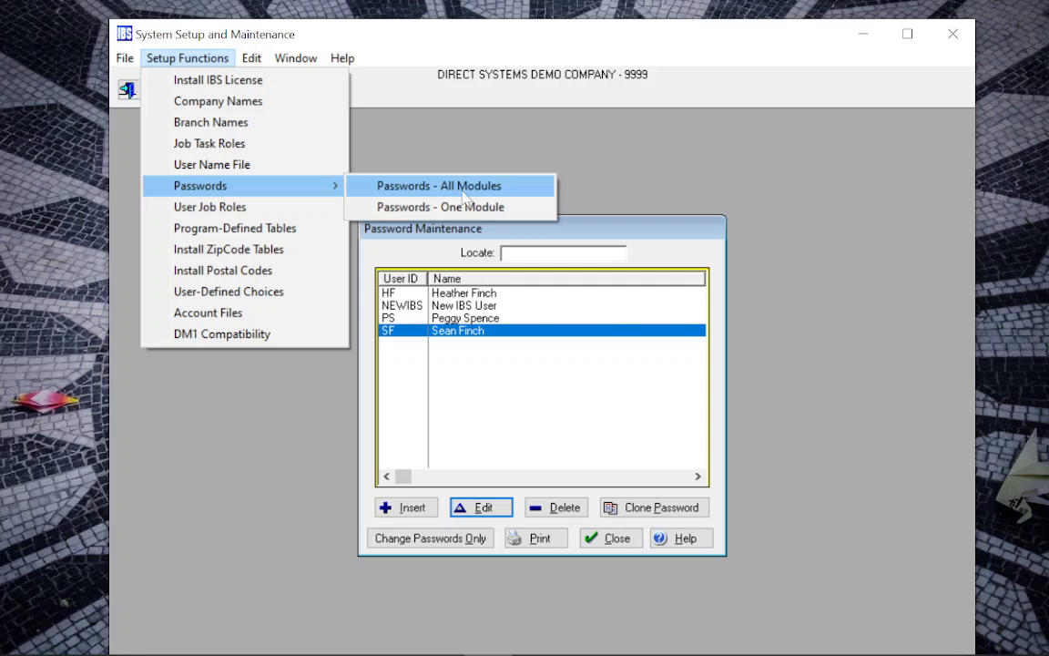
click(499, 323)
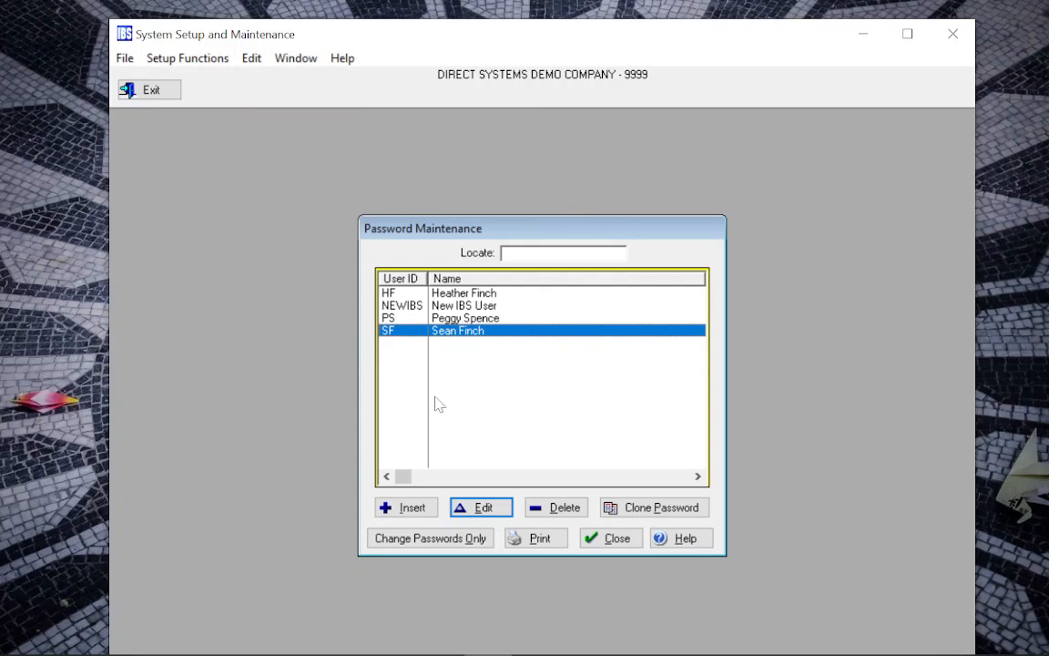
click(409, 508)
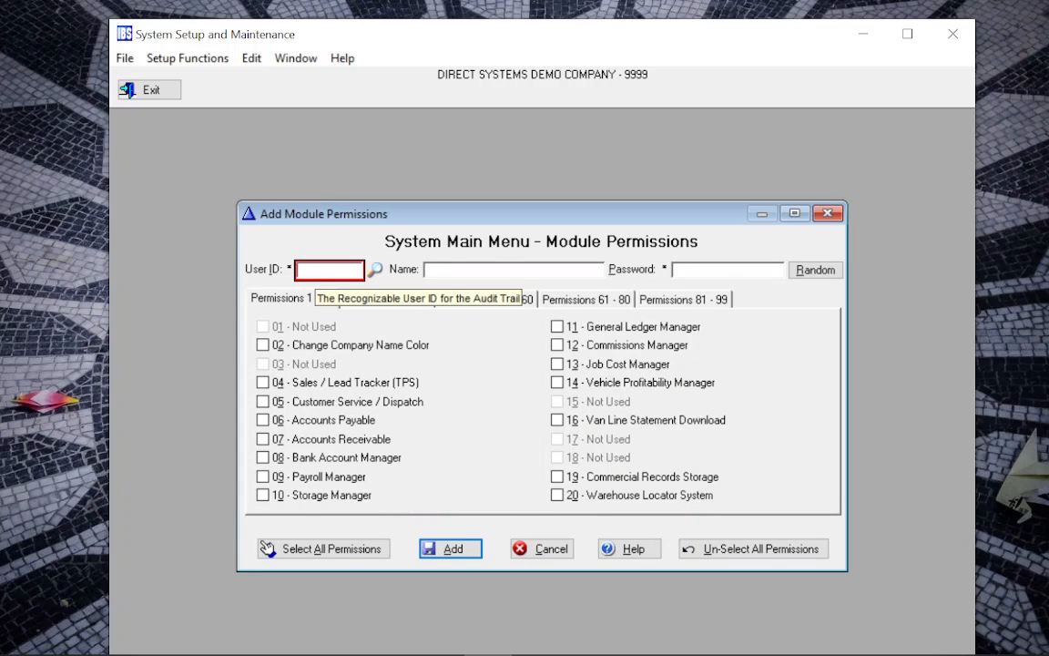
text(TESTID)
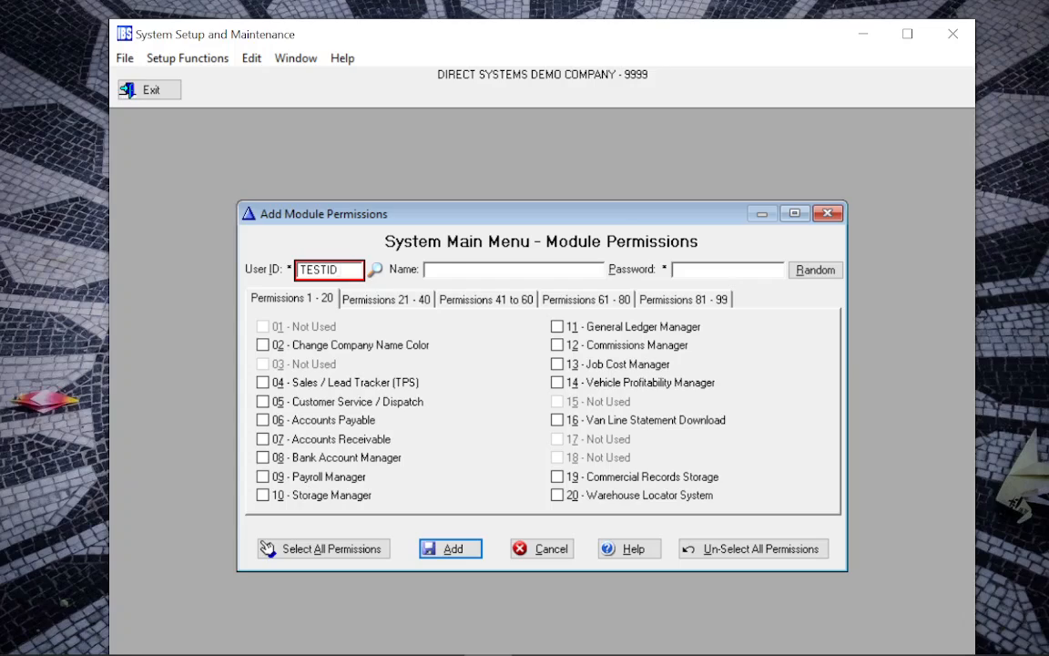
key(Tab)
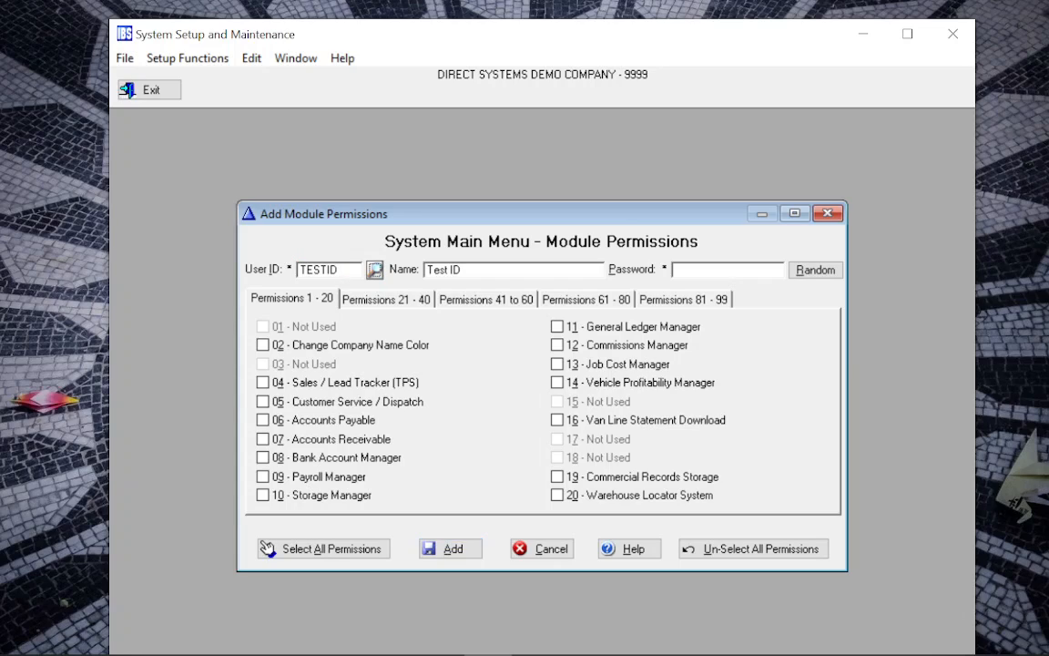
key(Tab)
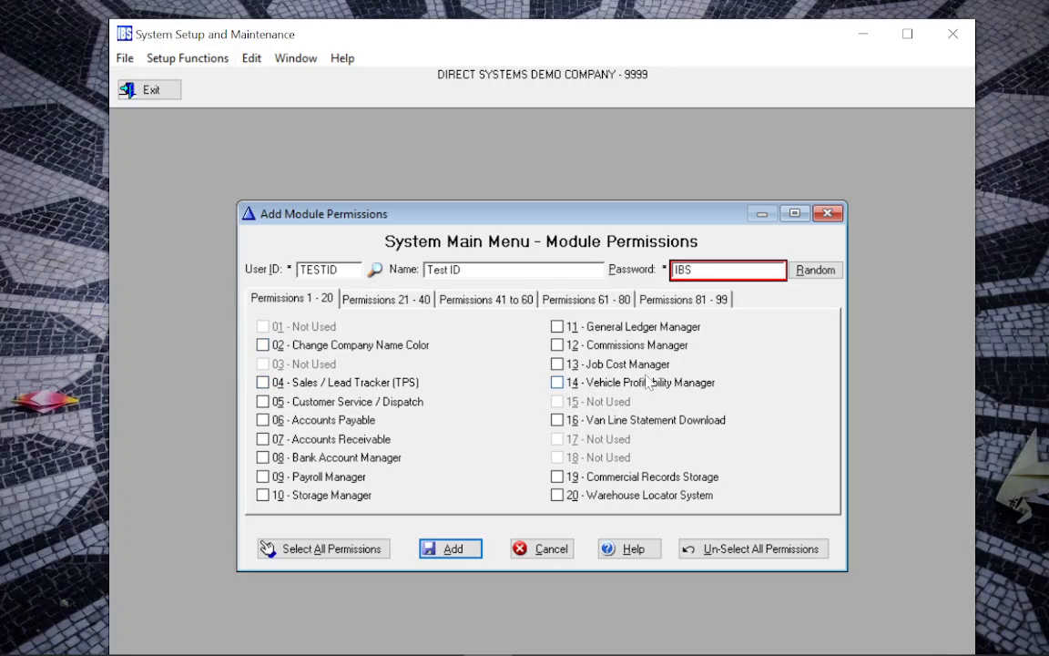
click(262, 402)
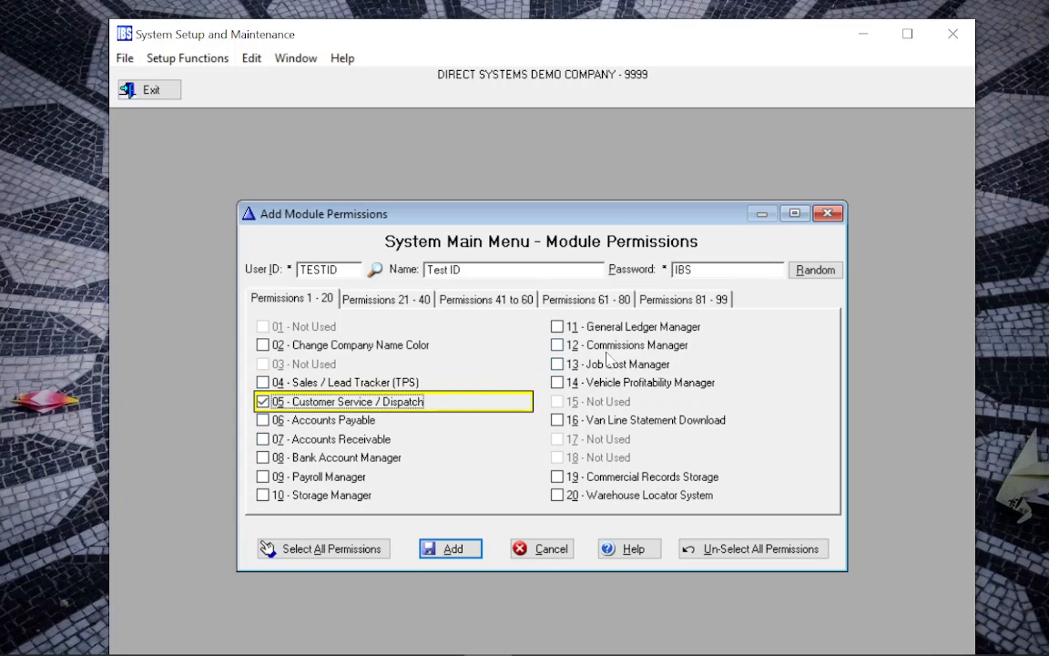
click(456, 549)
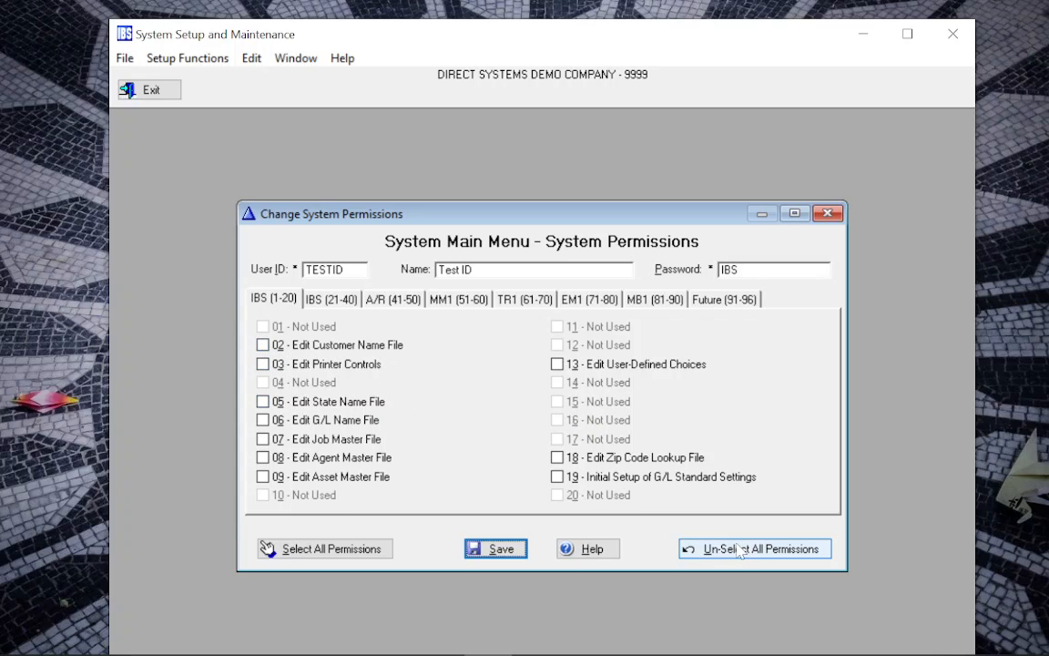
Select all system permissions for TESTID, review tabs 1-20 through 91-96, and save
click(376, 550)
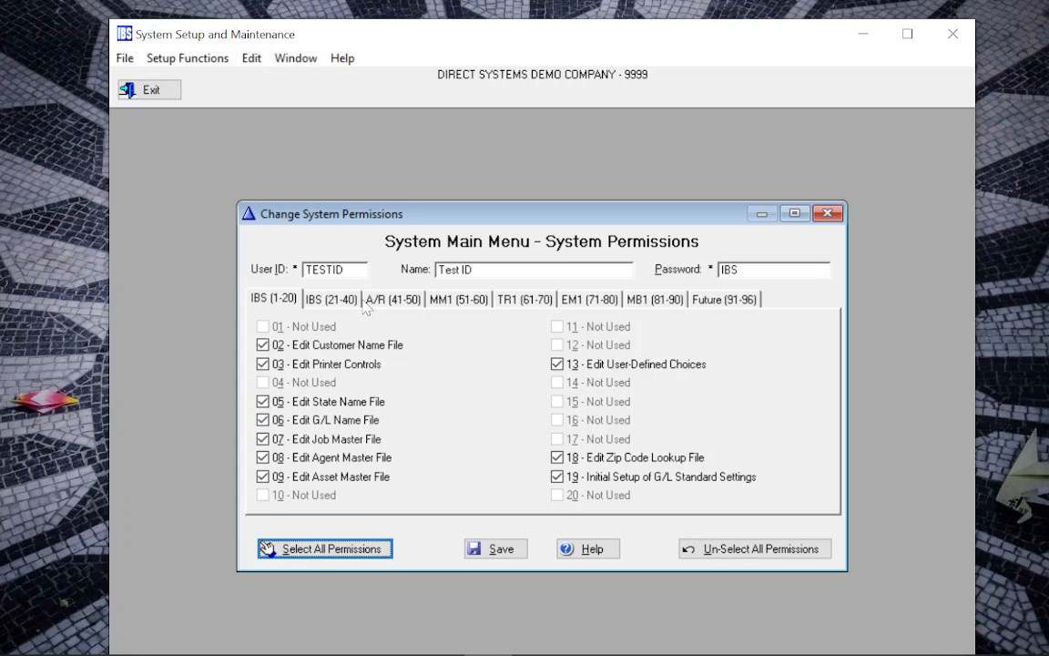
click(330, 298)
click(377, 304)
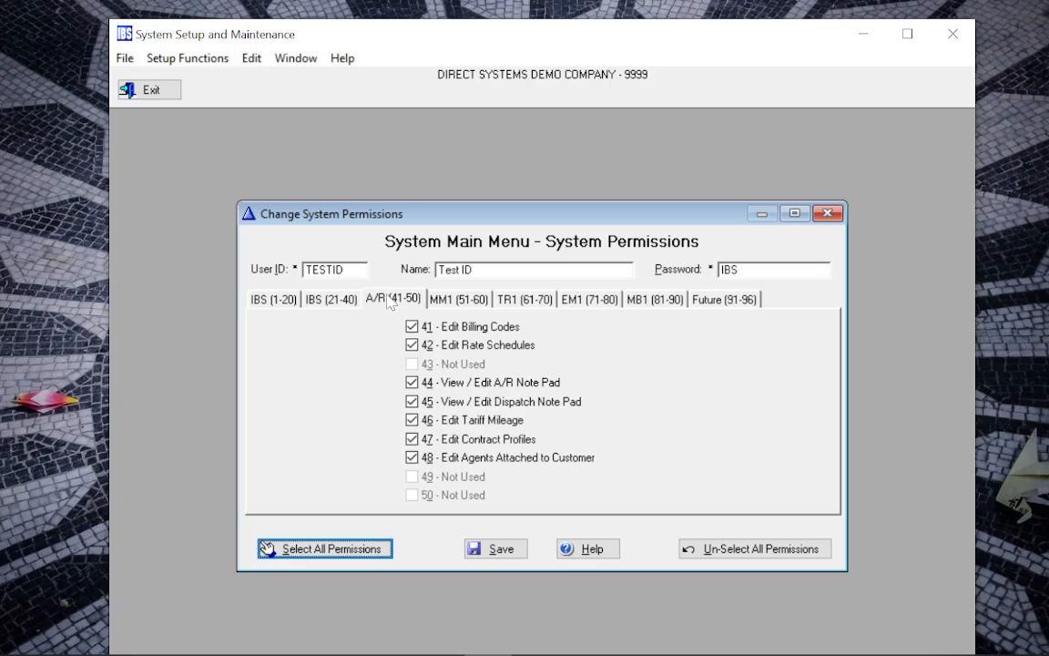
click(447, 299)
click(519, 300)
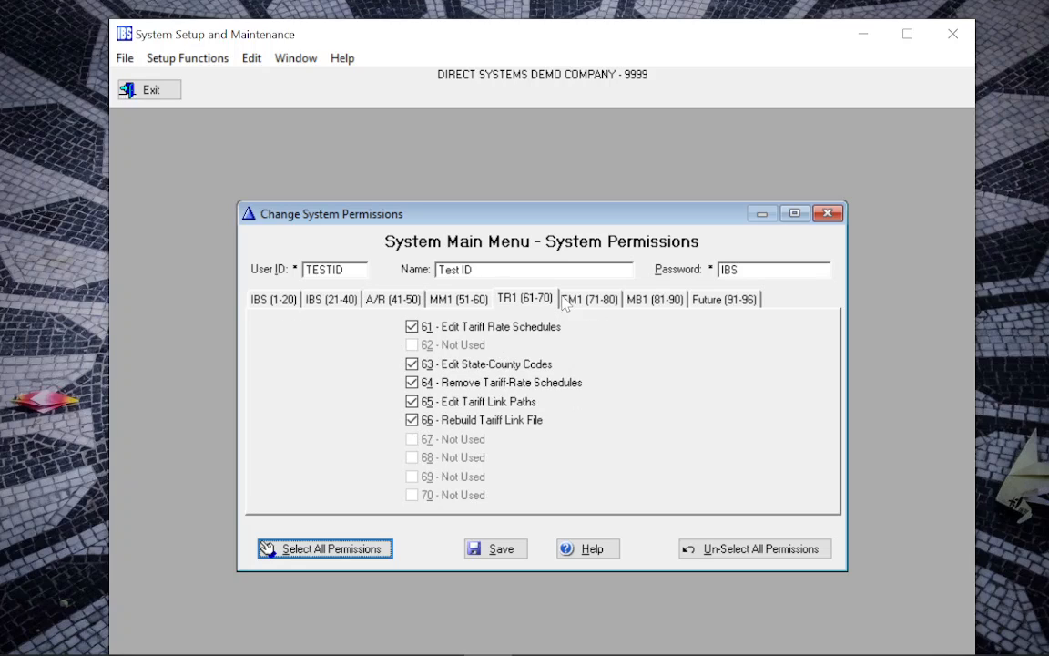
click(587, 300)
click(654, 300)
click(709, 301)
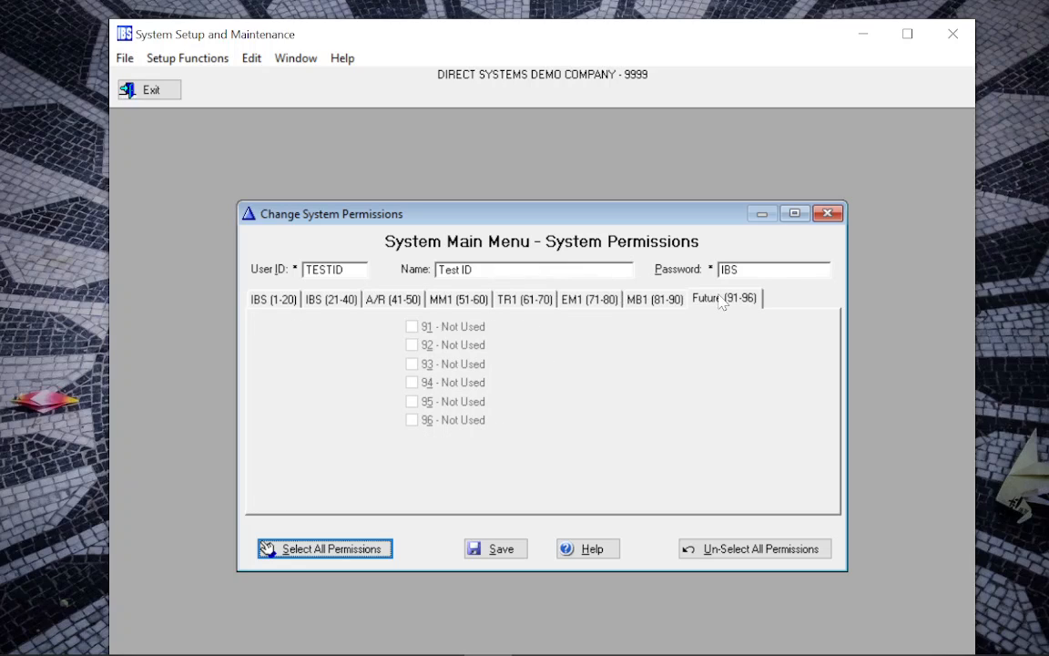
click(273, 300)
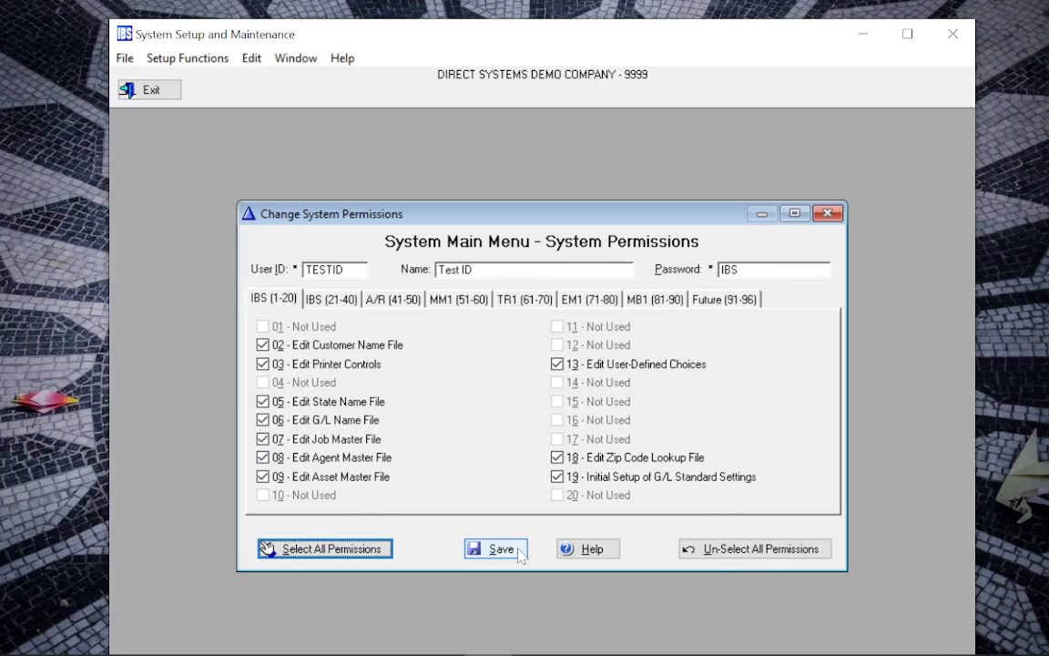
click(487, 548)
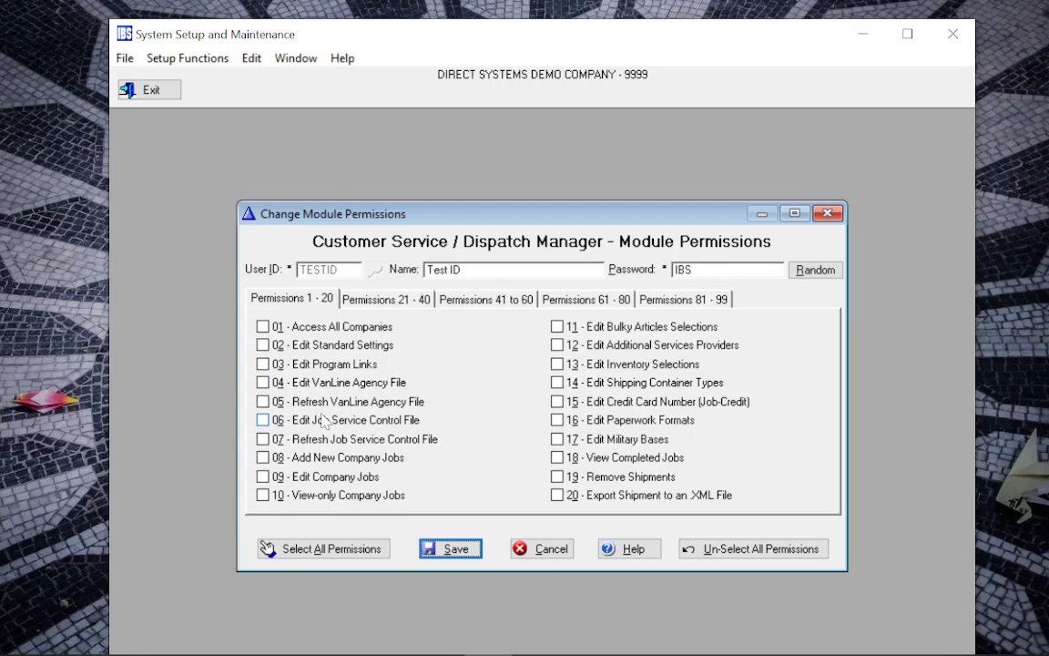
Select all Dispatch Manager permissions, uncheck 57 View Only Load Board and 10 View-only Company Jobs, then save
click(344, 557)
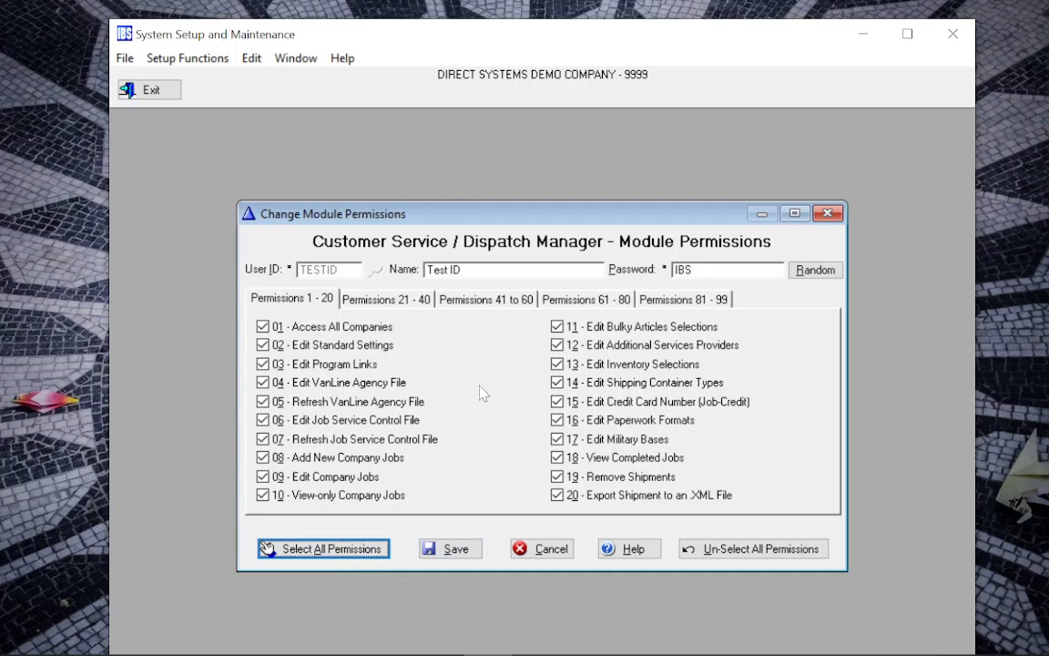
click(565, 302)
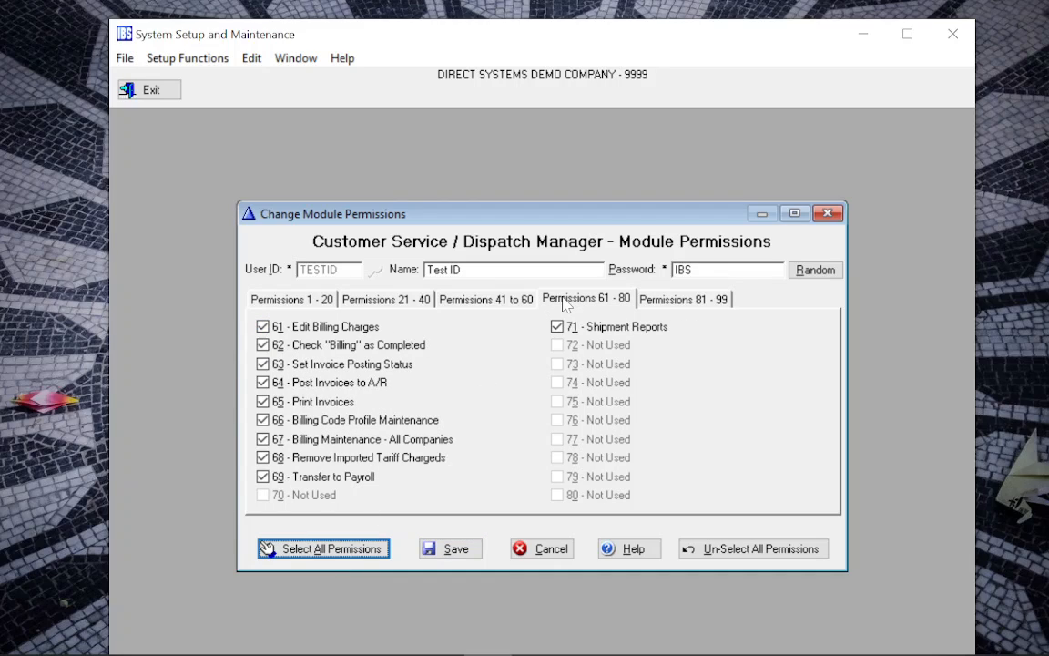
click(496, 303)
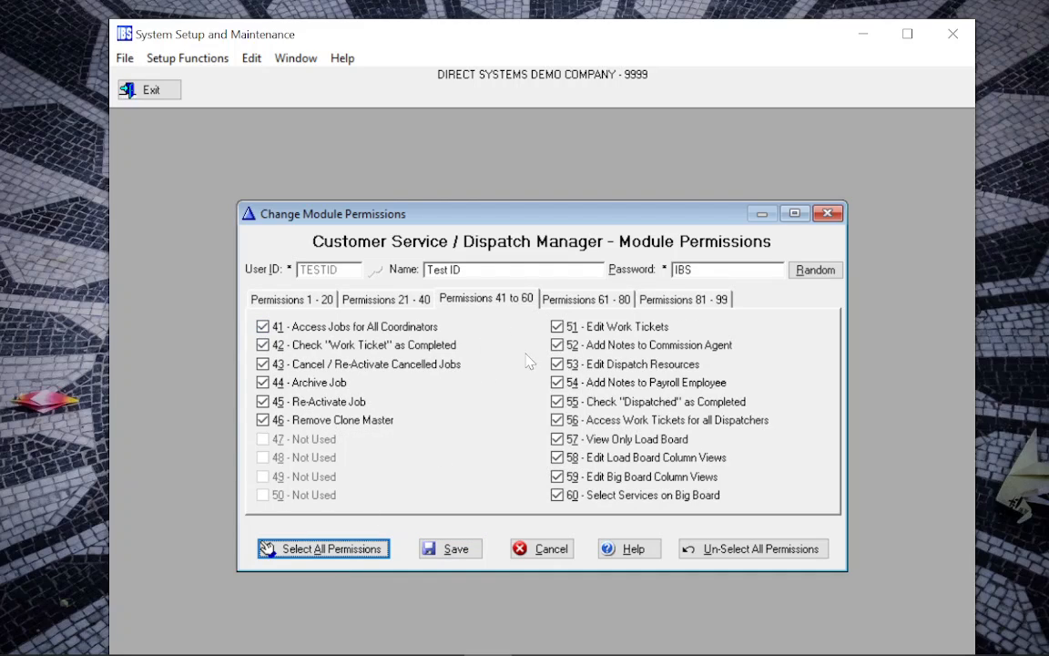
click(557, 440)
click(300, 300)
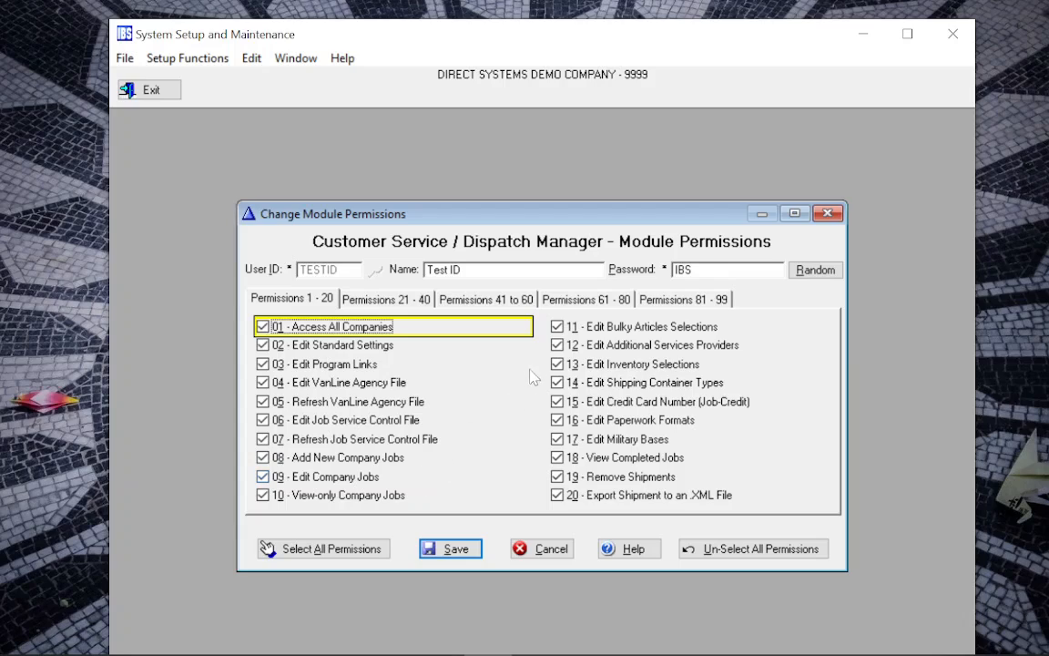
click(381, 494)
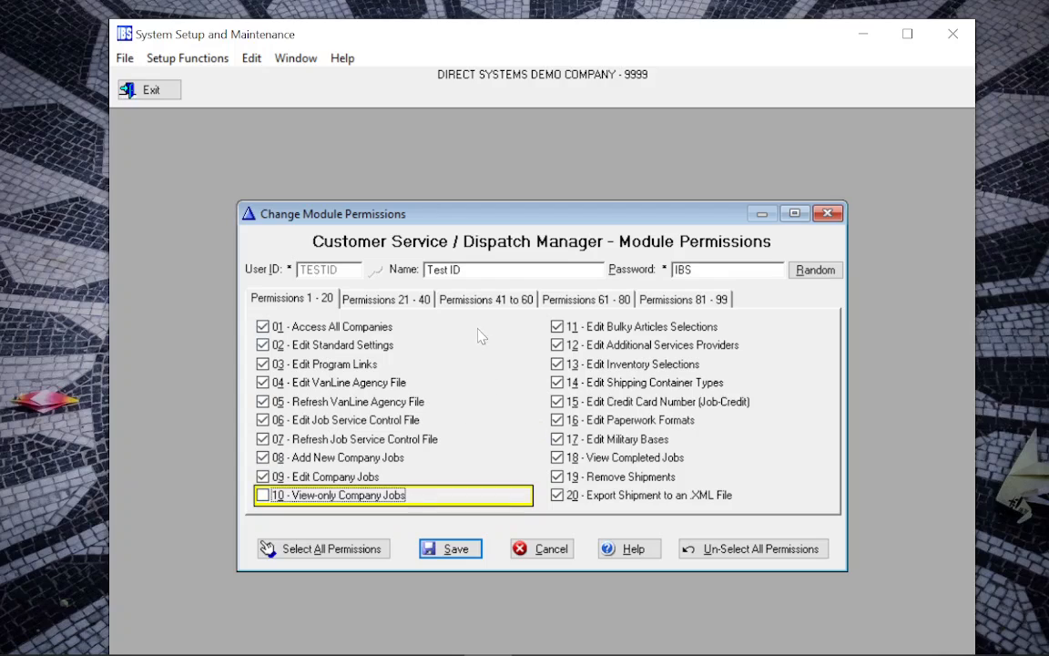
click(473, 298)
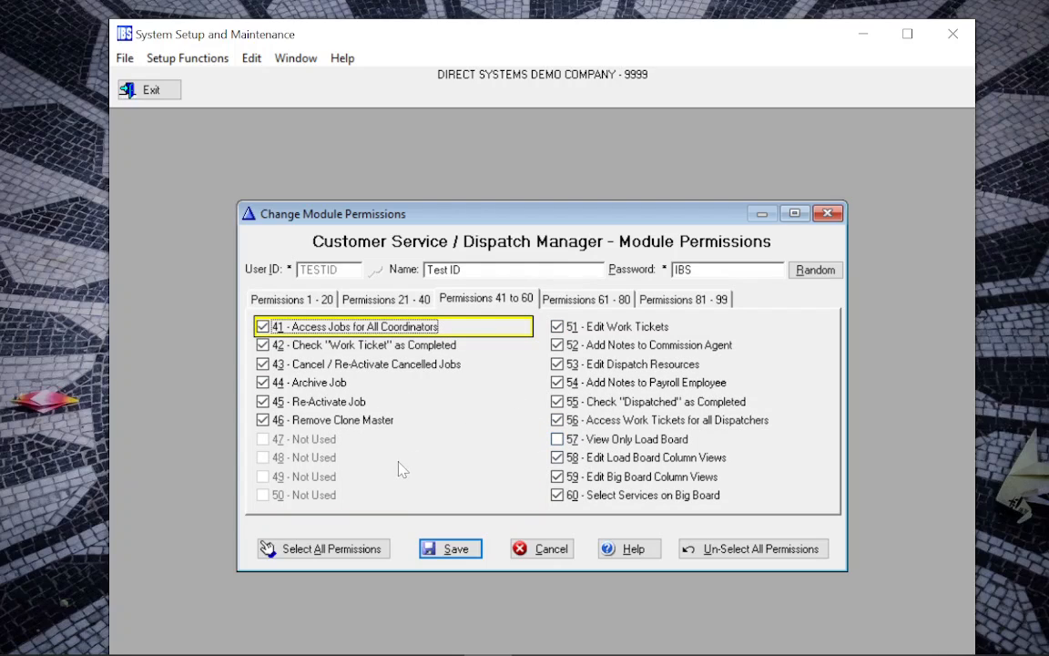
click(314, 305)
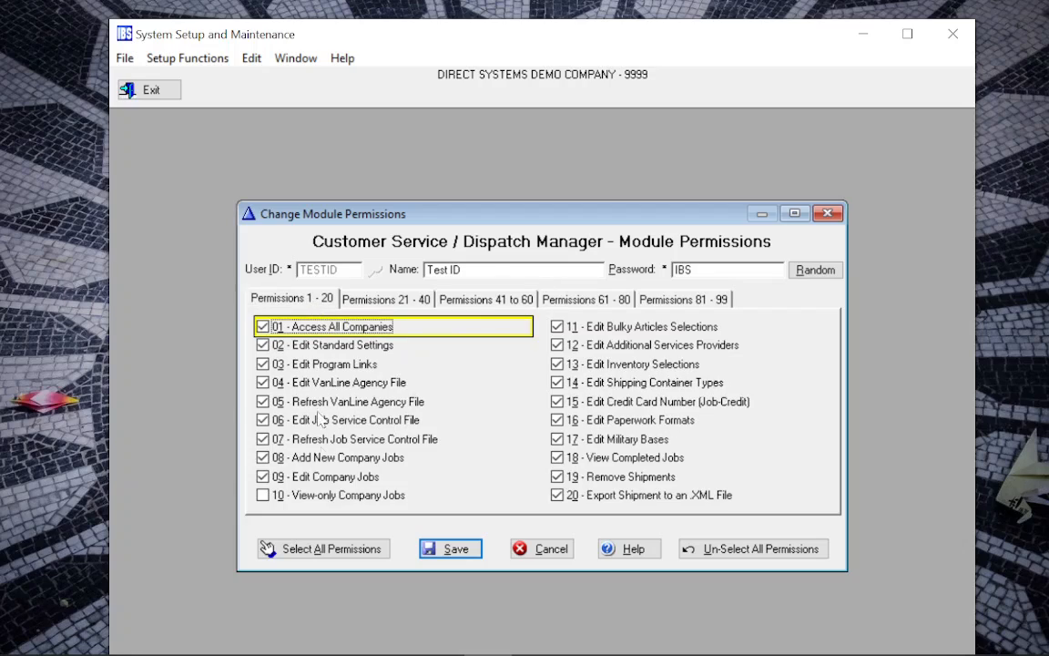
click(452, 549)
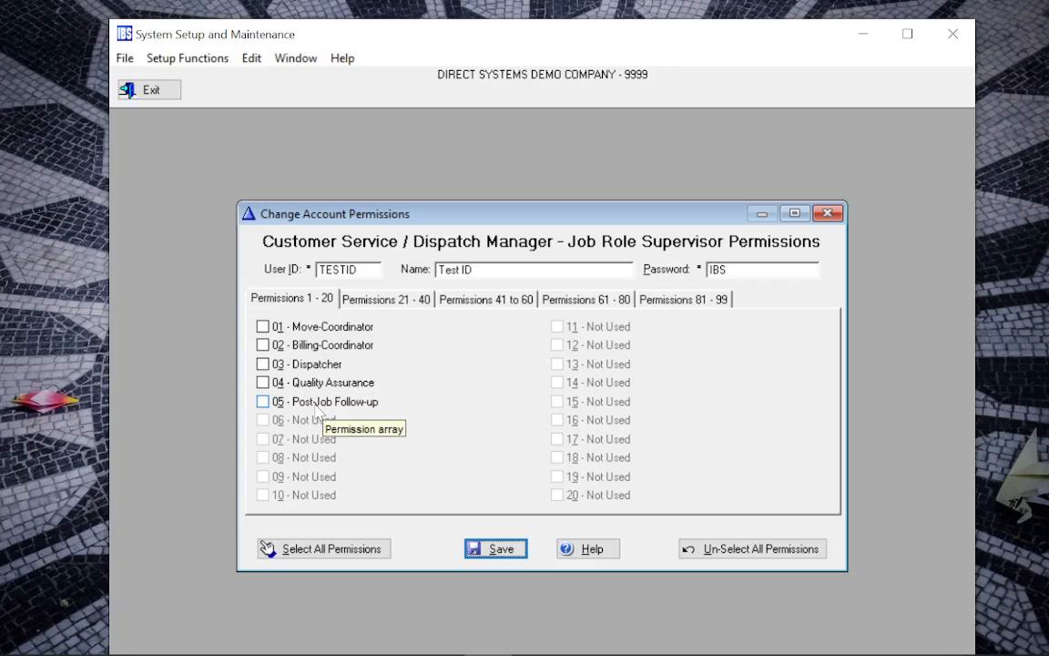
Make TESTID a 01 Move-Coordinator job role supervisor and save the supervisor and system permissions
click(263, 326)
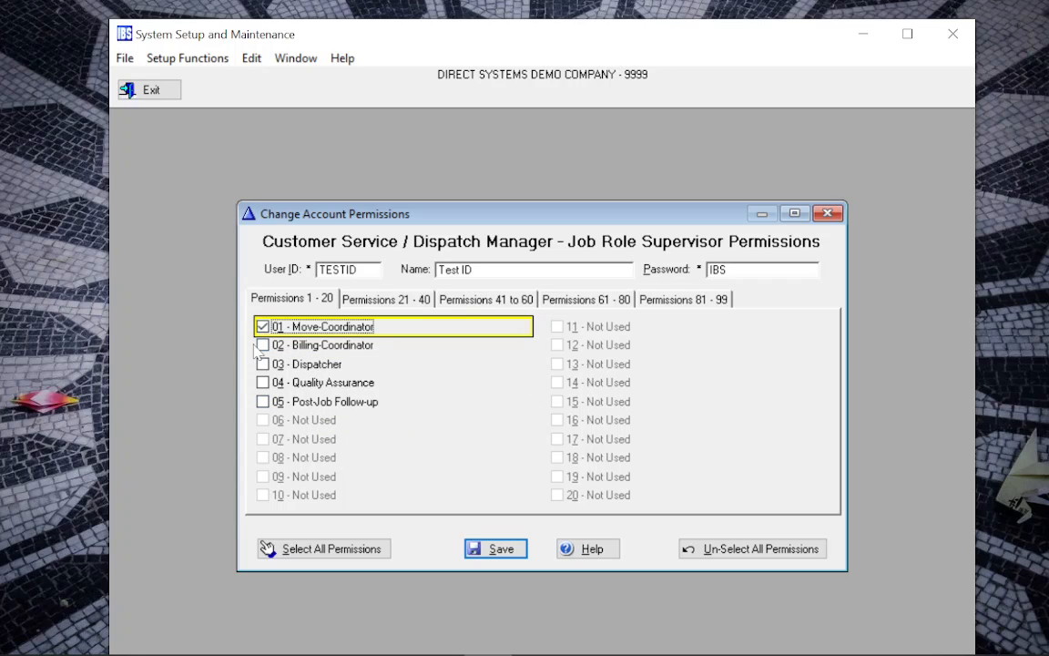
click(496, 549)
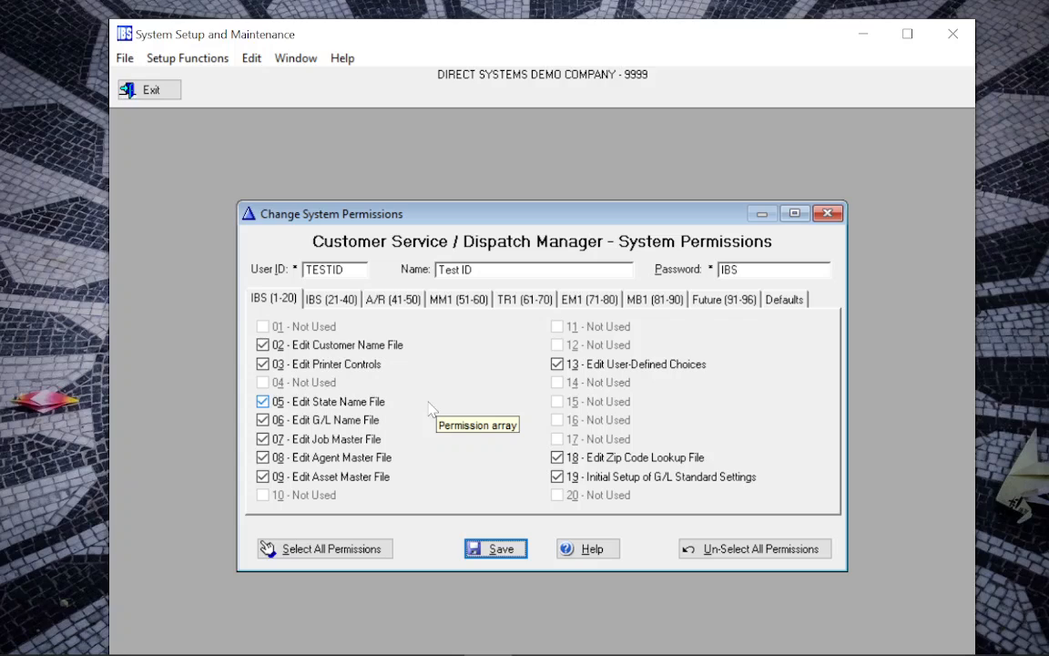
click(492, 550)
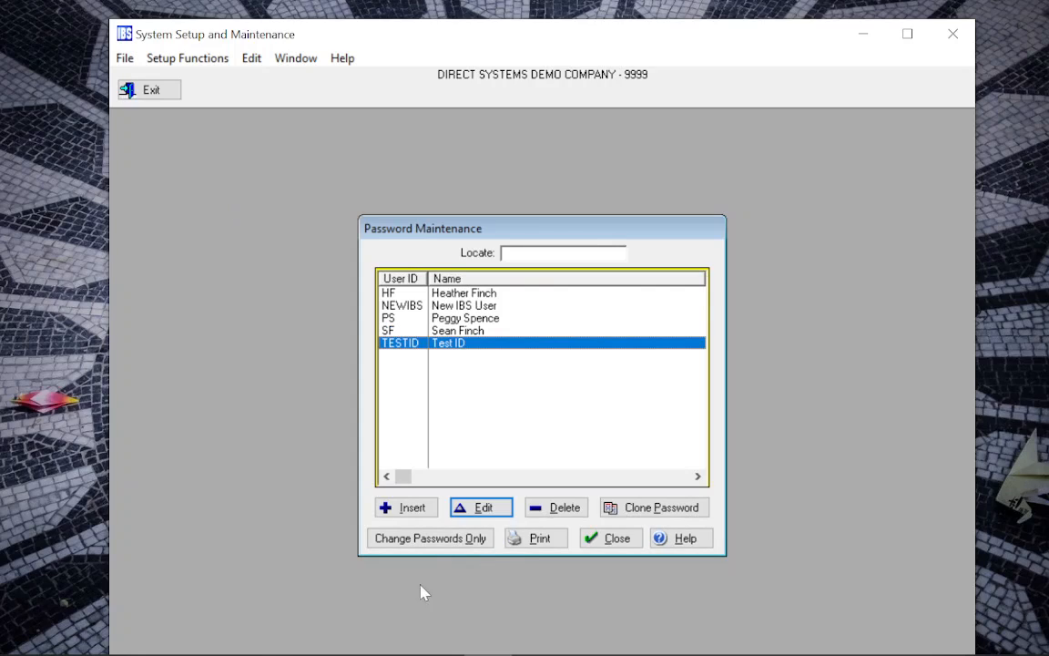